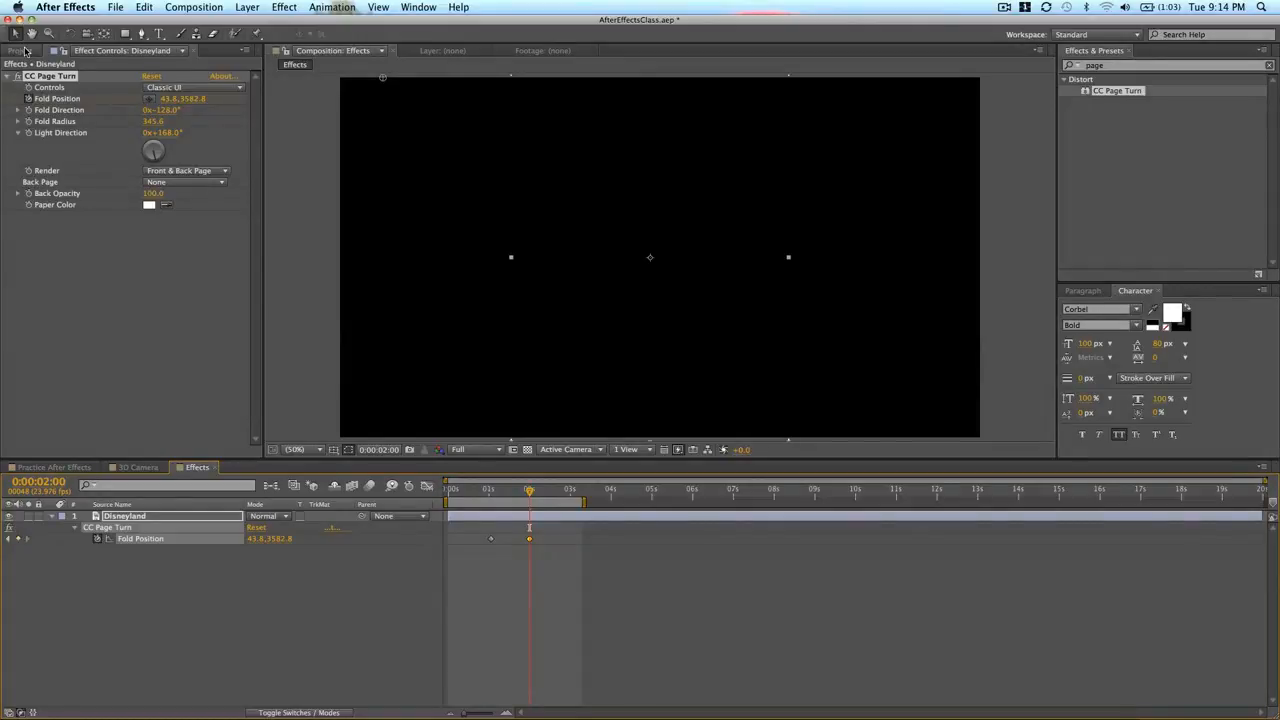
Create a new 1920 x 1080 composition named photoshop from the project's items
click(25, 50)
click(42, 418)
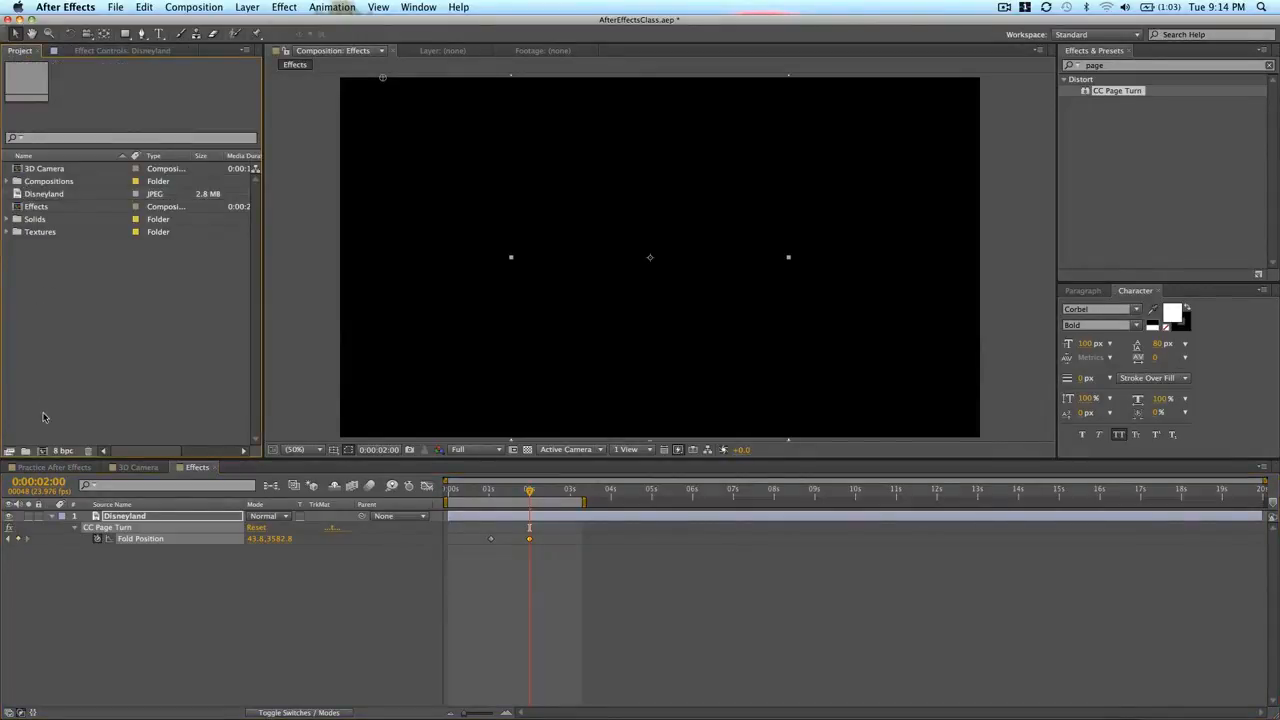
click(41, 451)
text(photoshop)
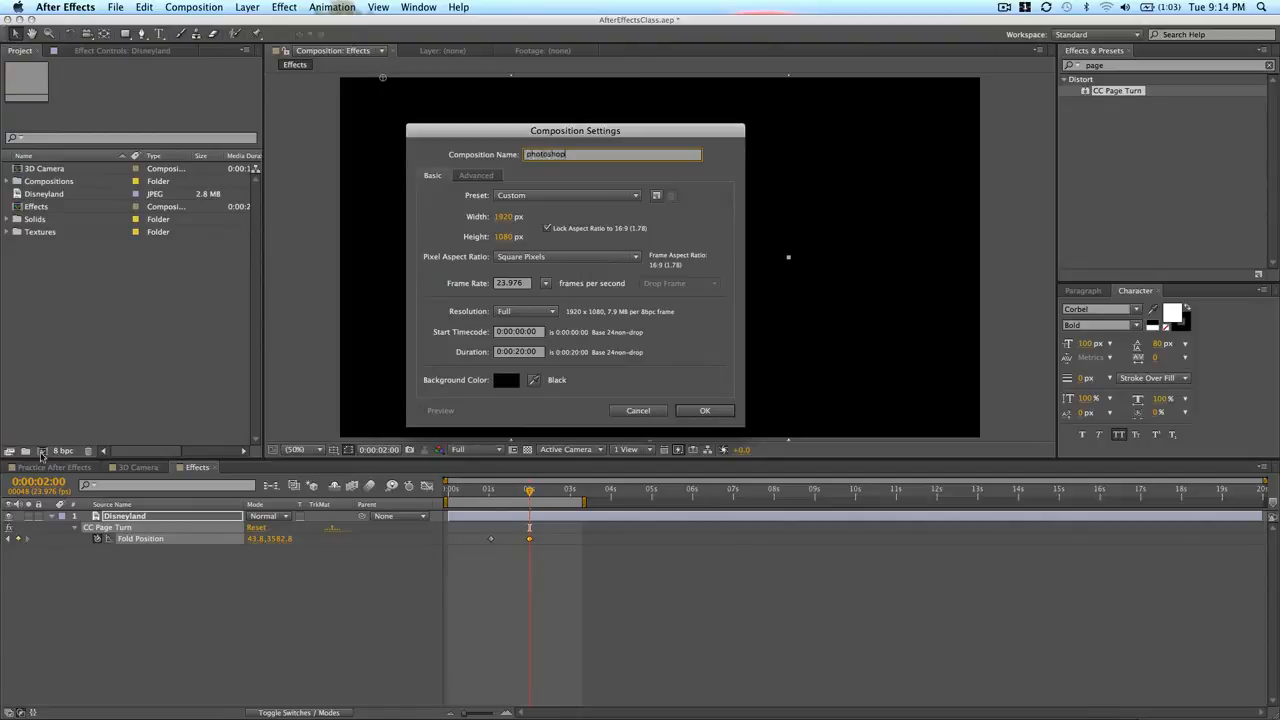
key(Return)
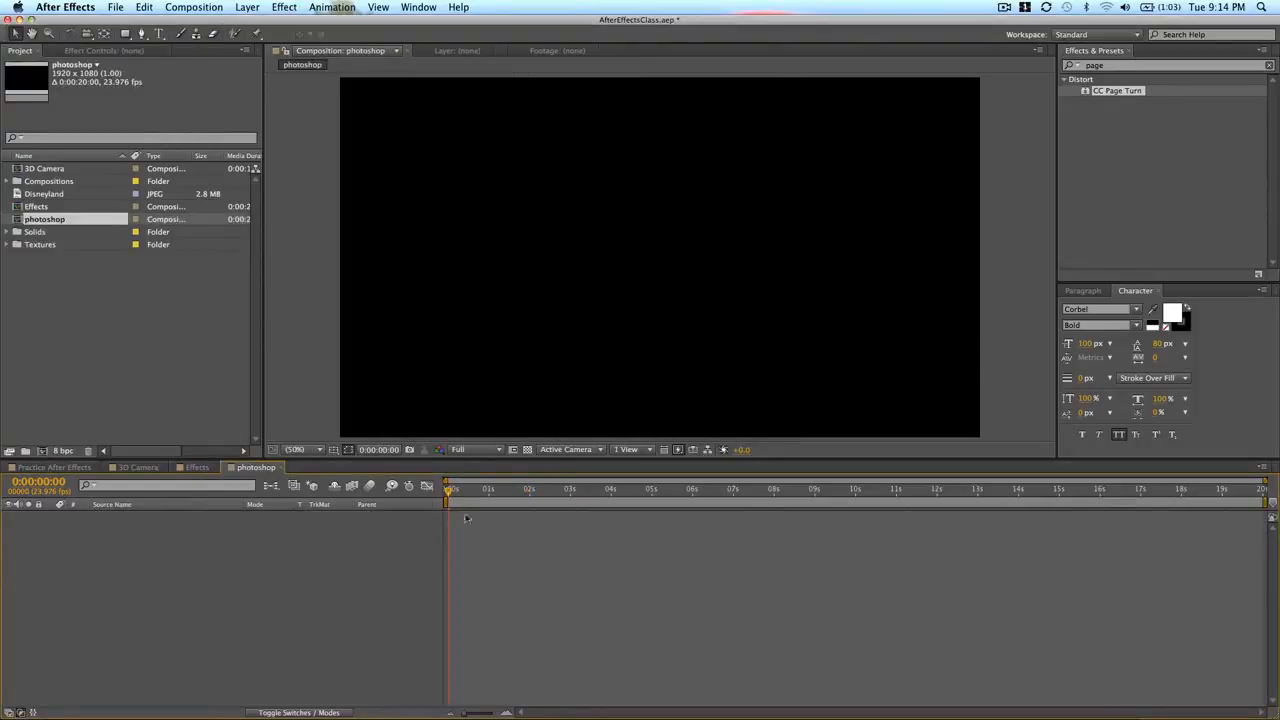
Create a new Adobe Photoshop file named test from the project
click(539, 489)
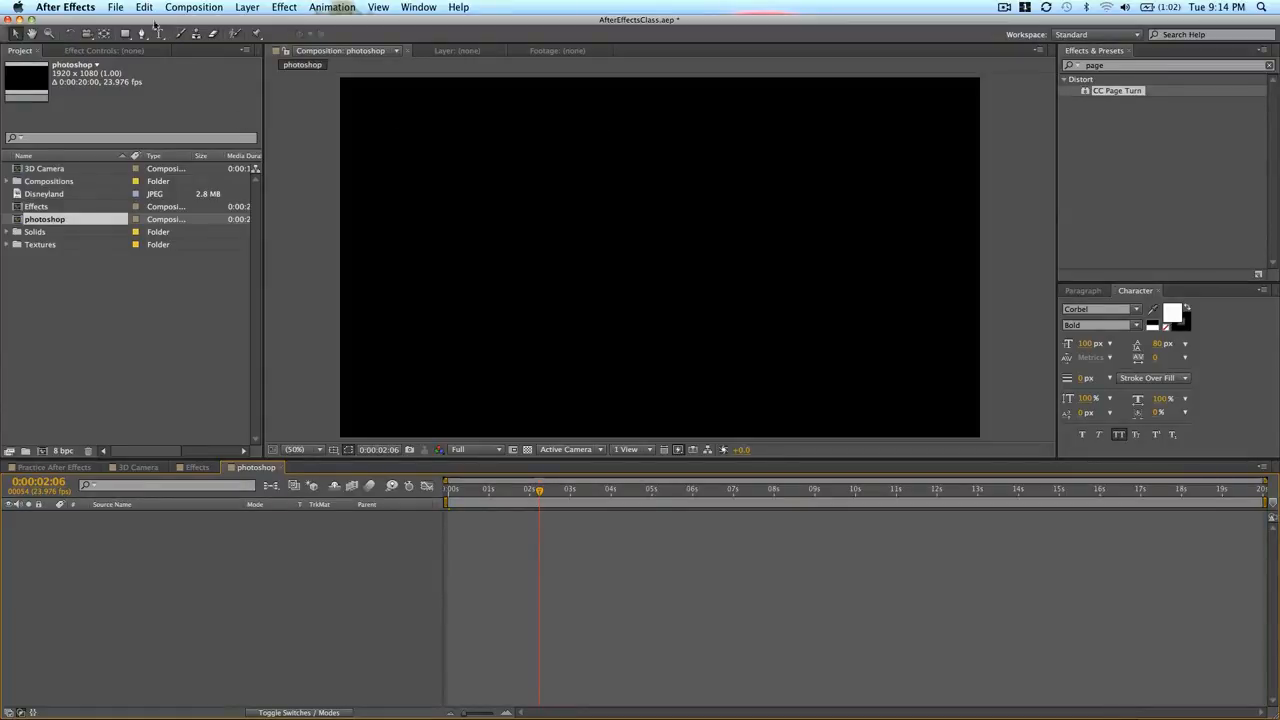
click(116, 8)
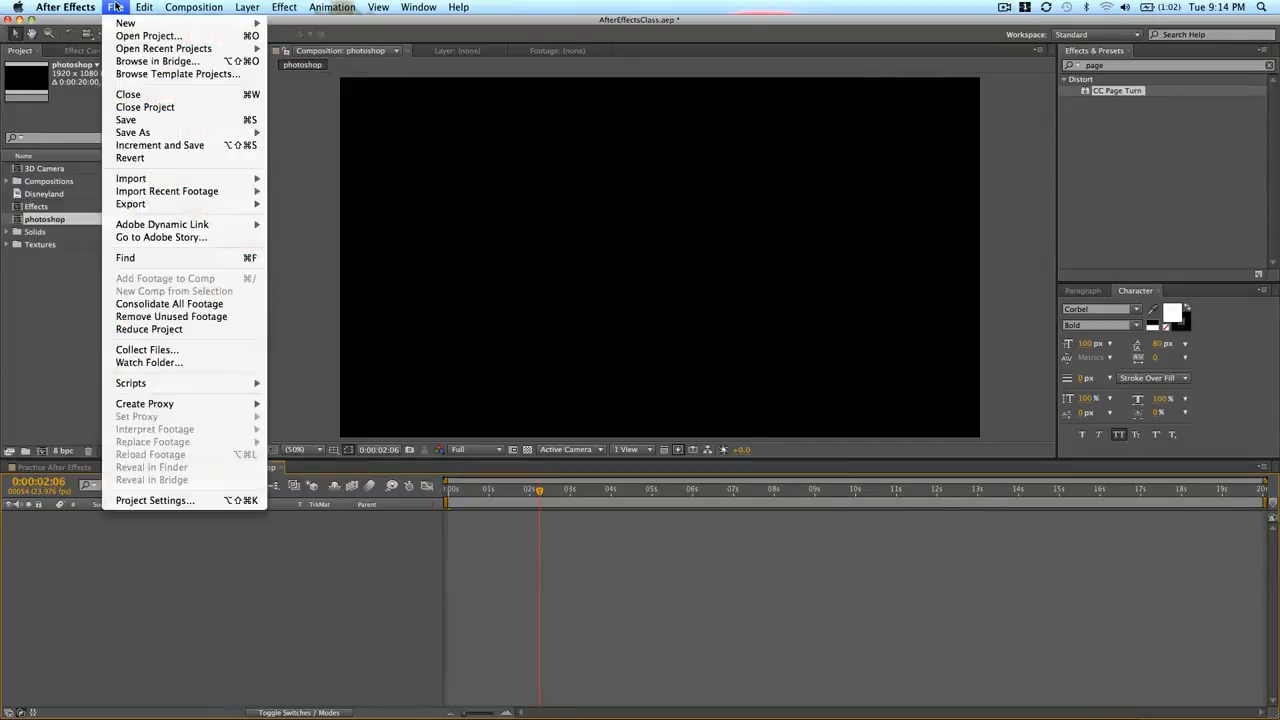
mouse_move(126, 22)
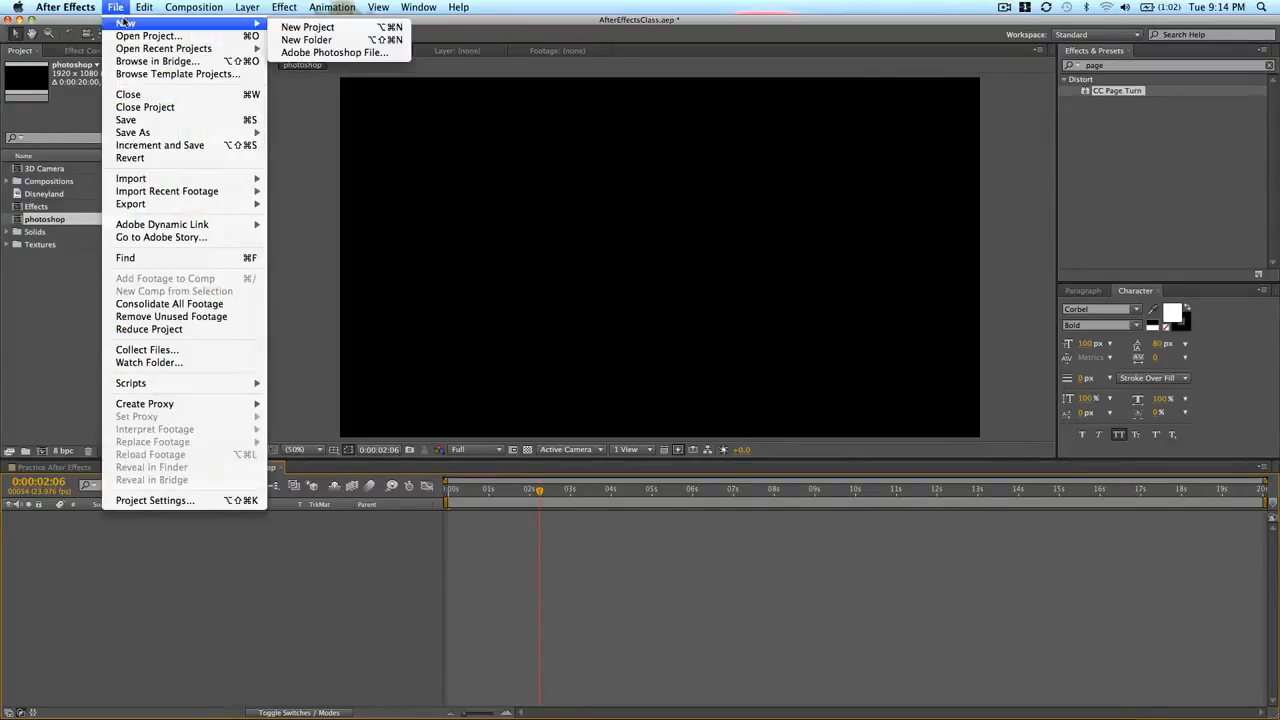
click(323, 55)
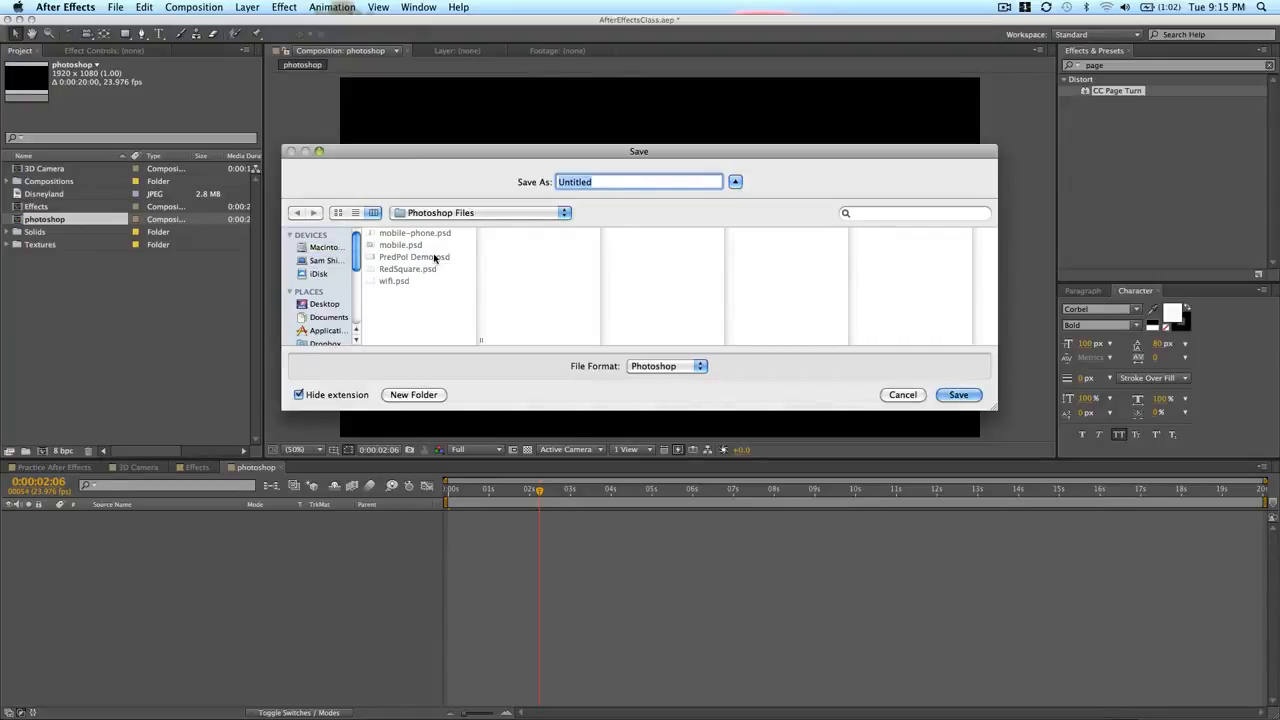
text(t)
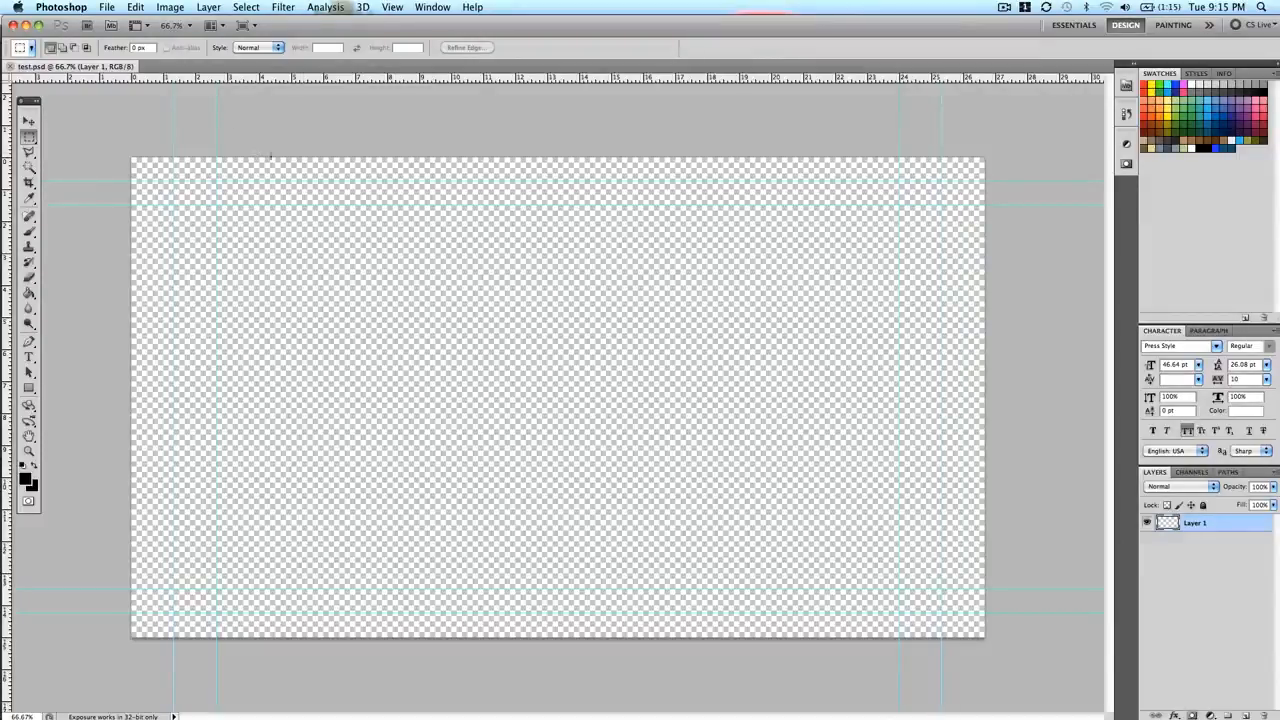
Draw a black rectangle with overlapping black and red circles on Layer 1 and move them together to the canvas's lower-right corner
click(29, 388)
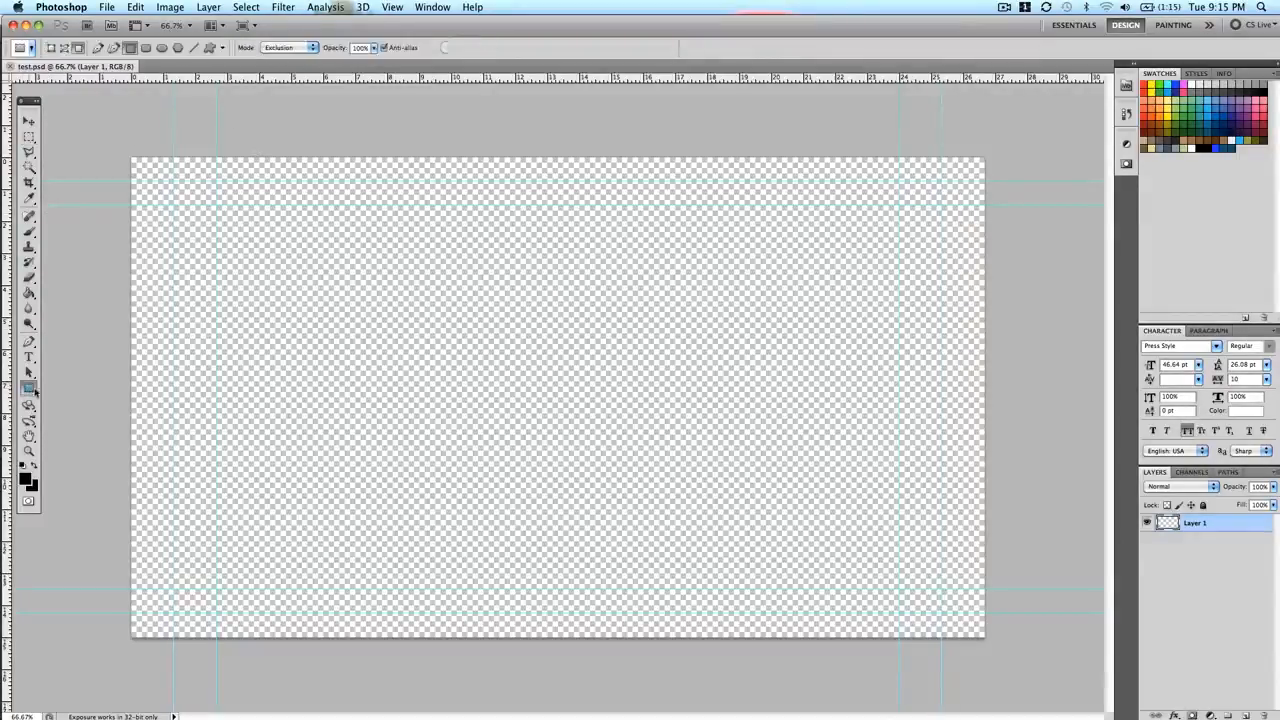
drag(484, 457, 792, 253)
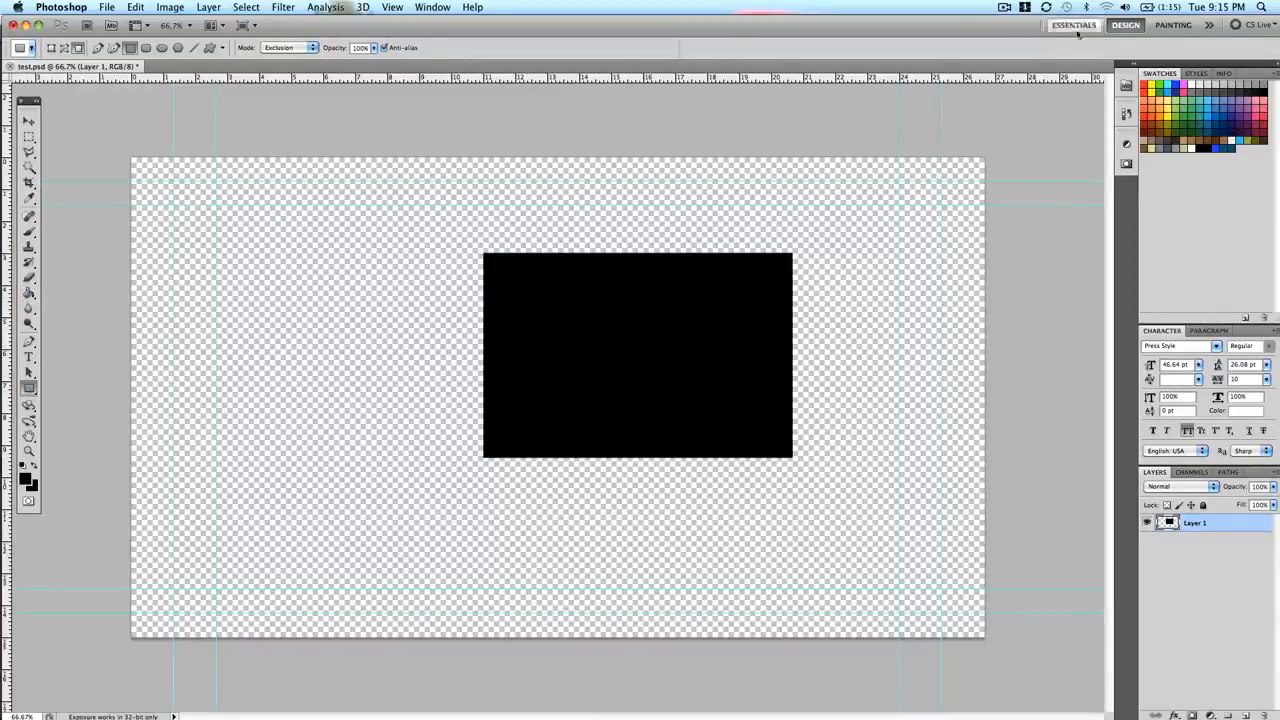
click(162, 47)
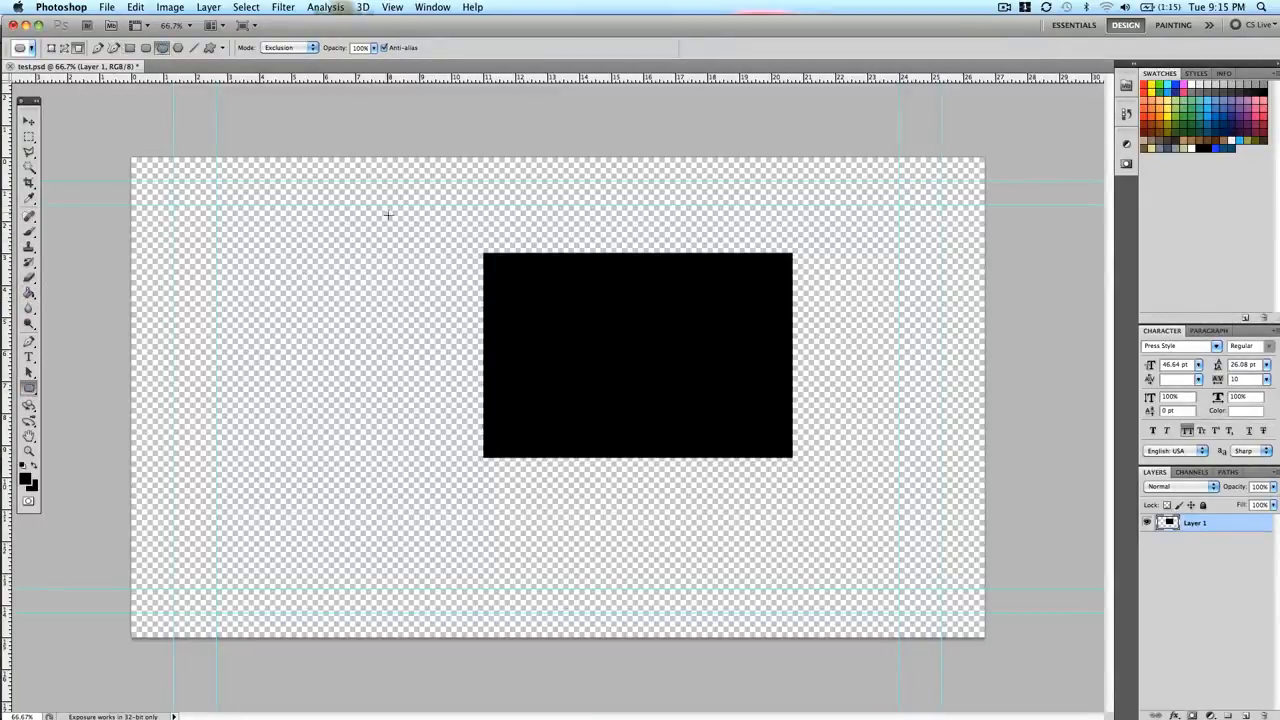
drag(386, 213, 576, 368)
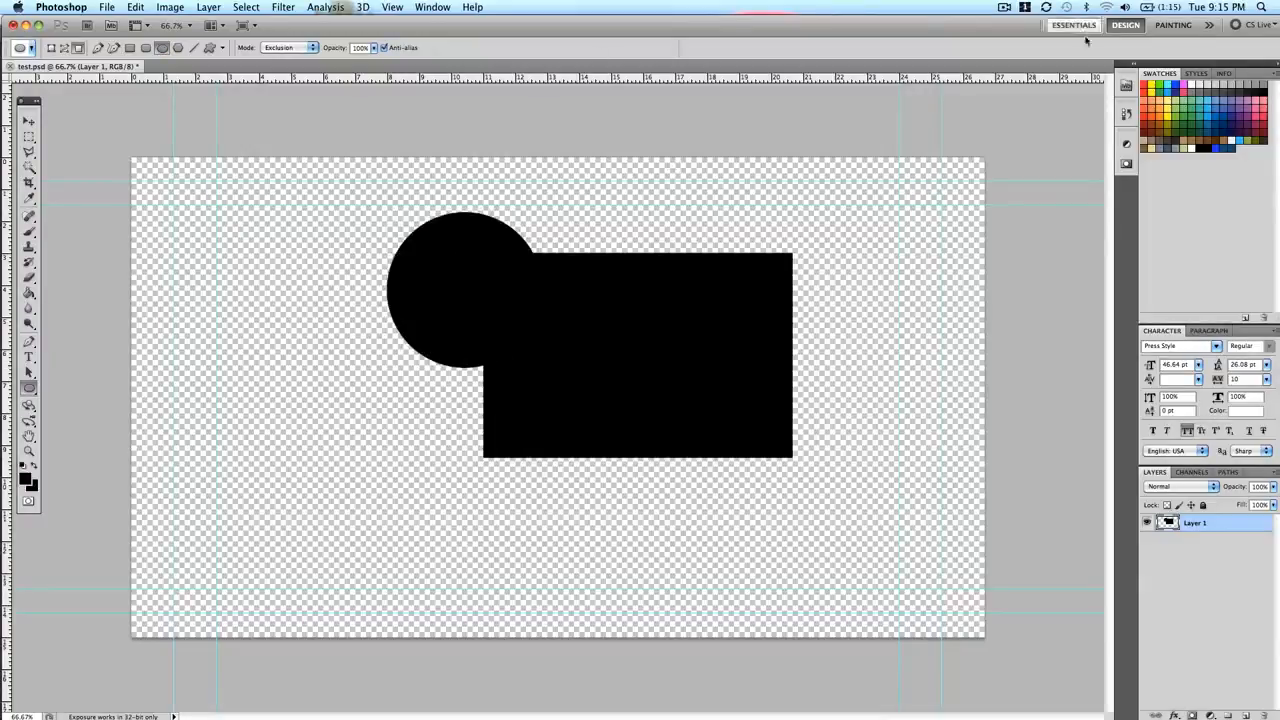
click(1144, 85)
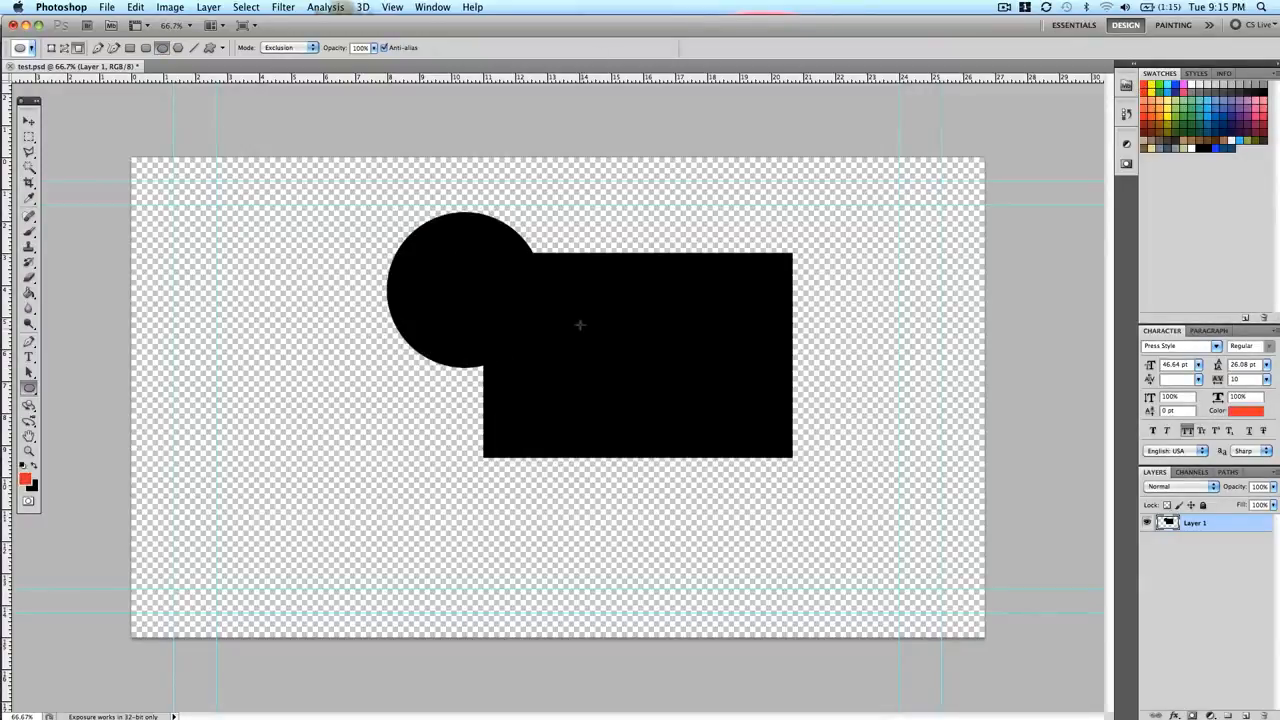
drag(561, 260, 766, 360)
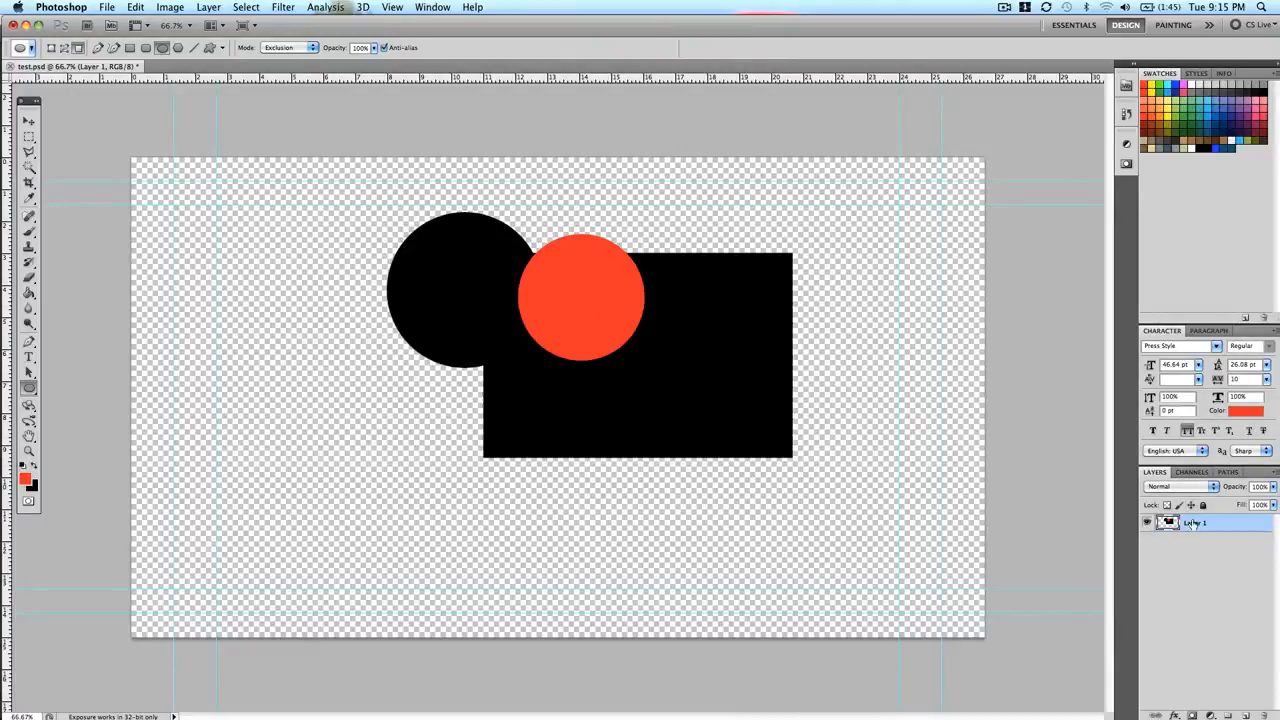
key(v)
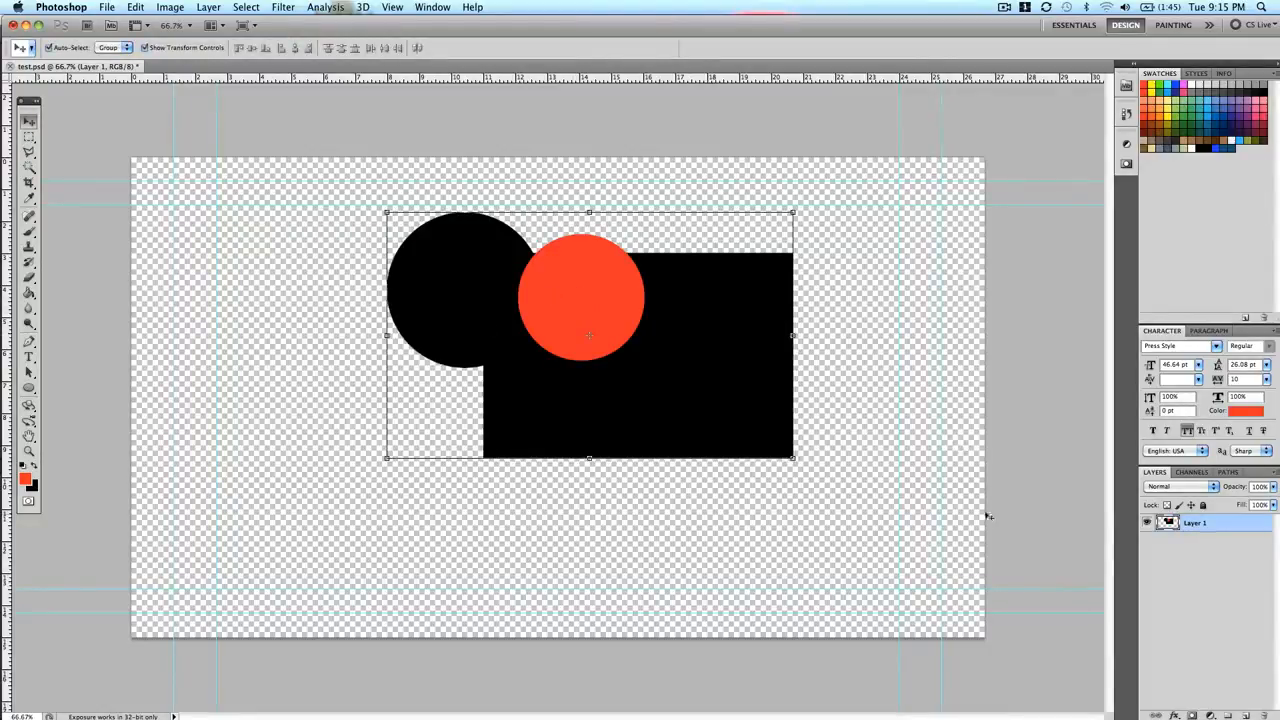
drag(543, 303, 795, 626)
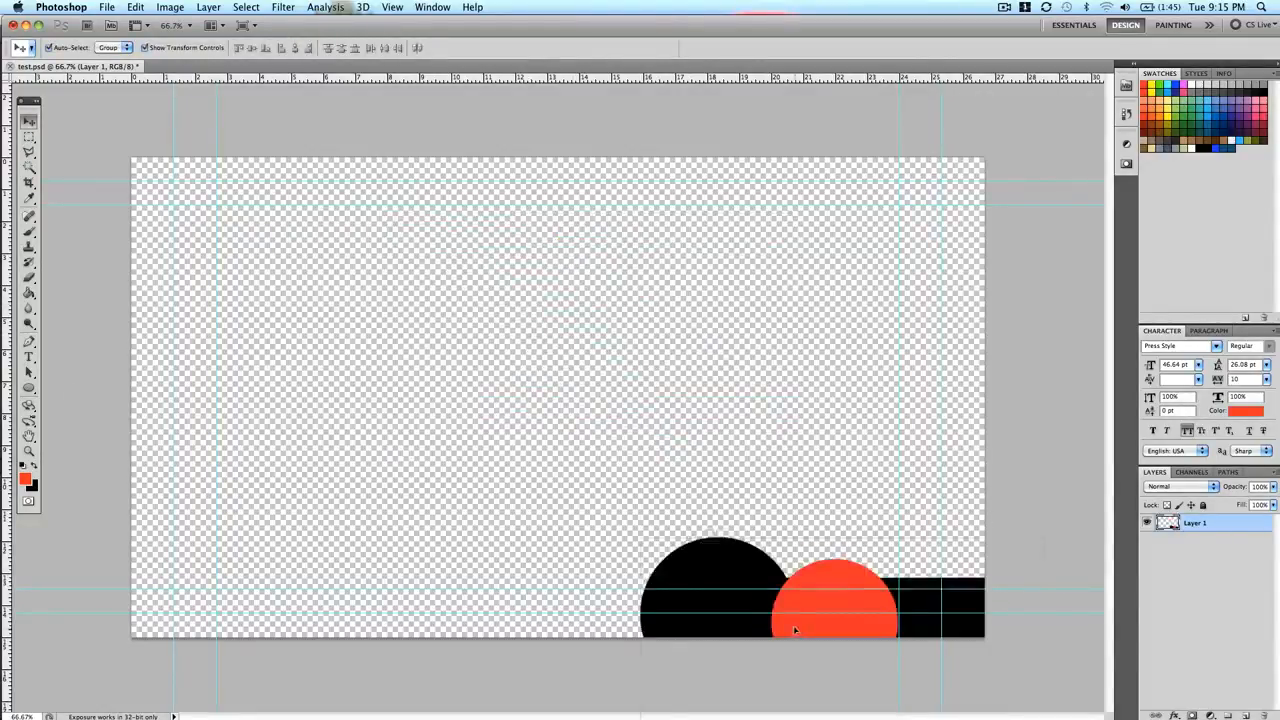
Draw a large black circle on Layer 1 and move all the layer's shapes slightly left together
click(29, 388)
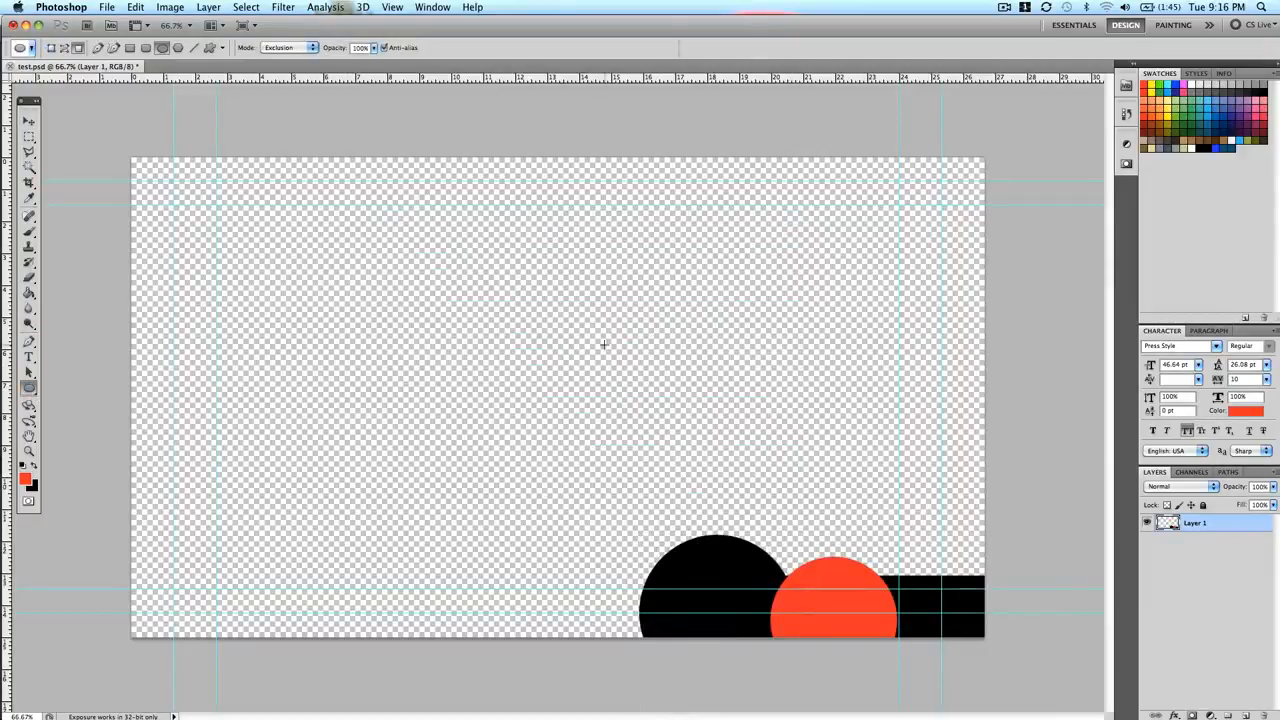
click(1215, 147)
drag(443, 268, 751, 577)
key(v)
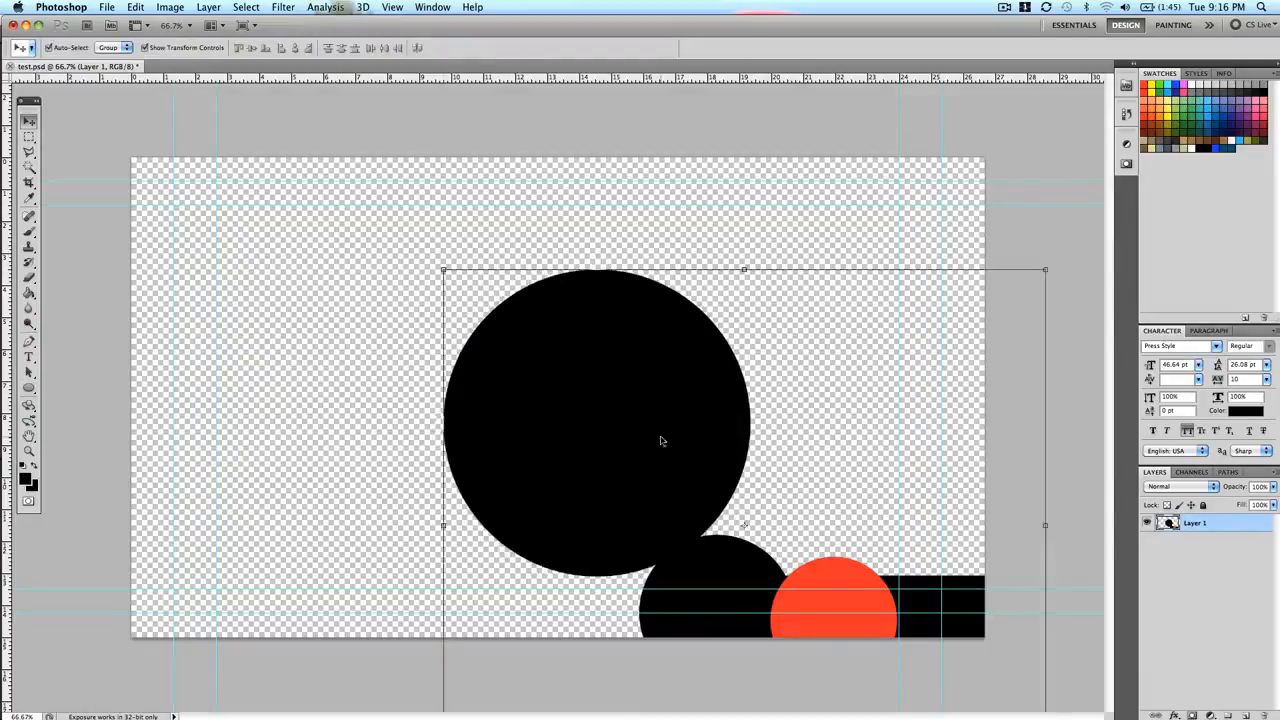
drag(675, 420, 601, 417)
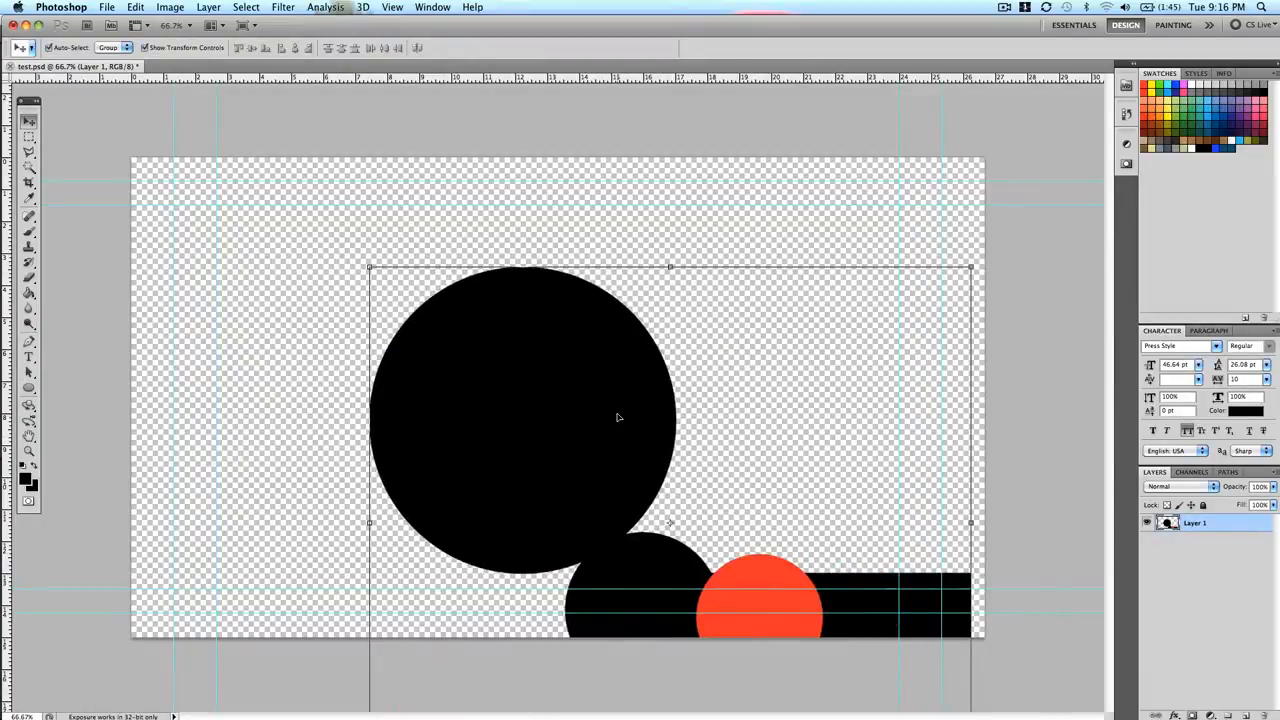
Add a new empty layer and delete Layer 1 with all its shapes
key(super+shift+n)
key(Return)
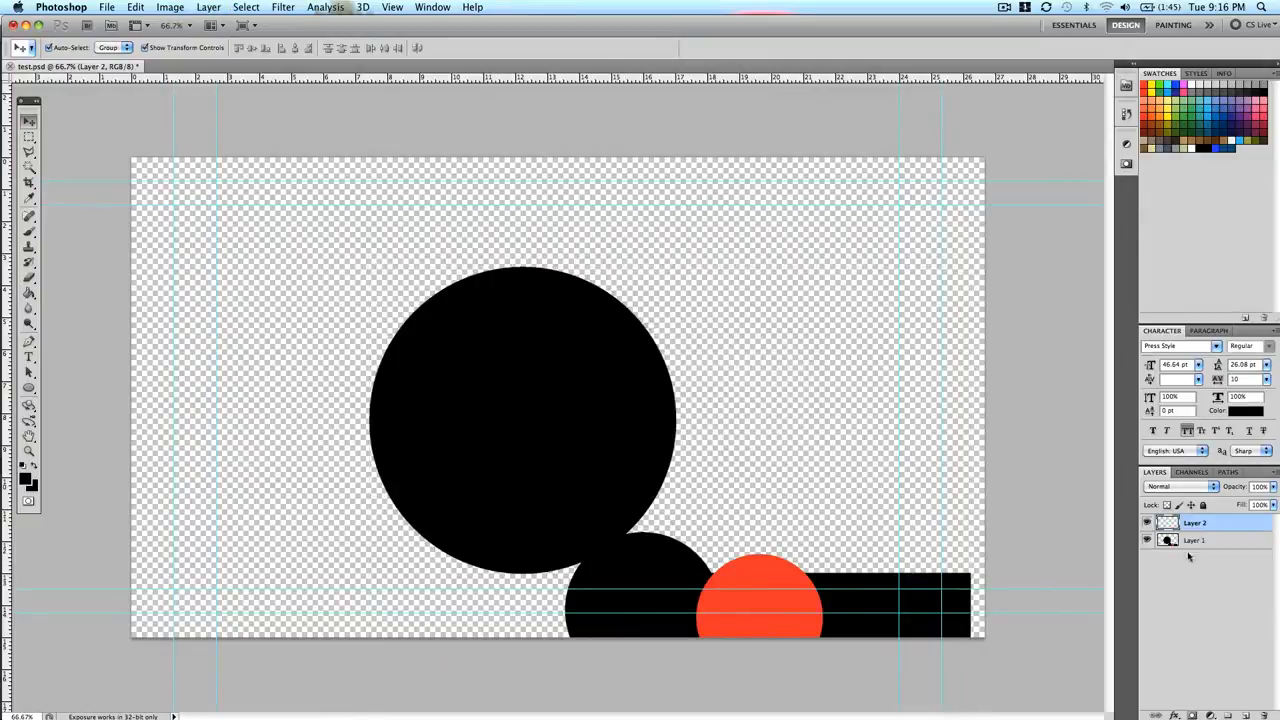
click(1192, 540)
key(Delete)
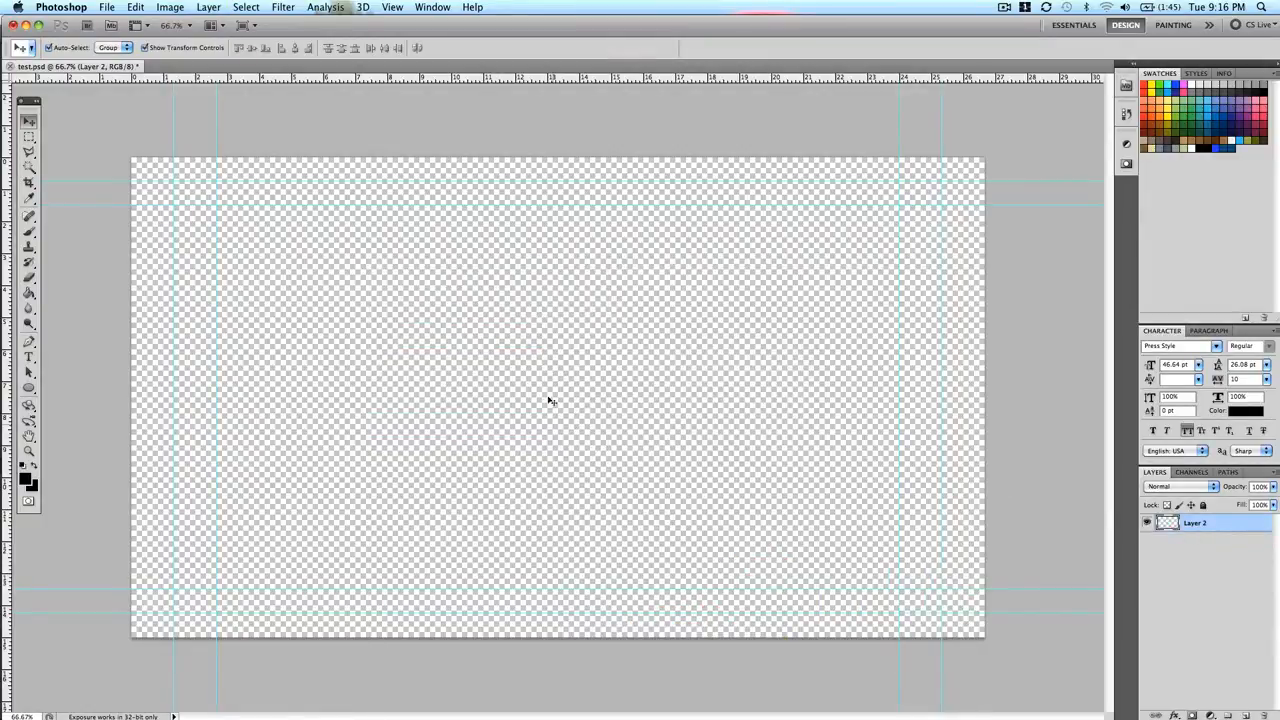
Draw a large black circle as the head in the lower middle of the canvas on the new layer
click(29, 389)
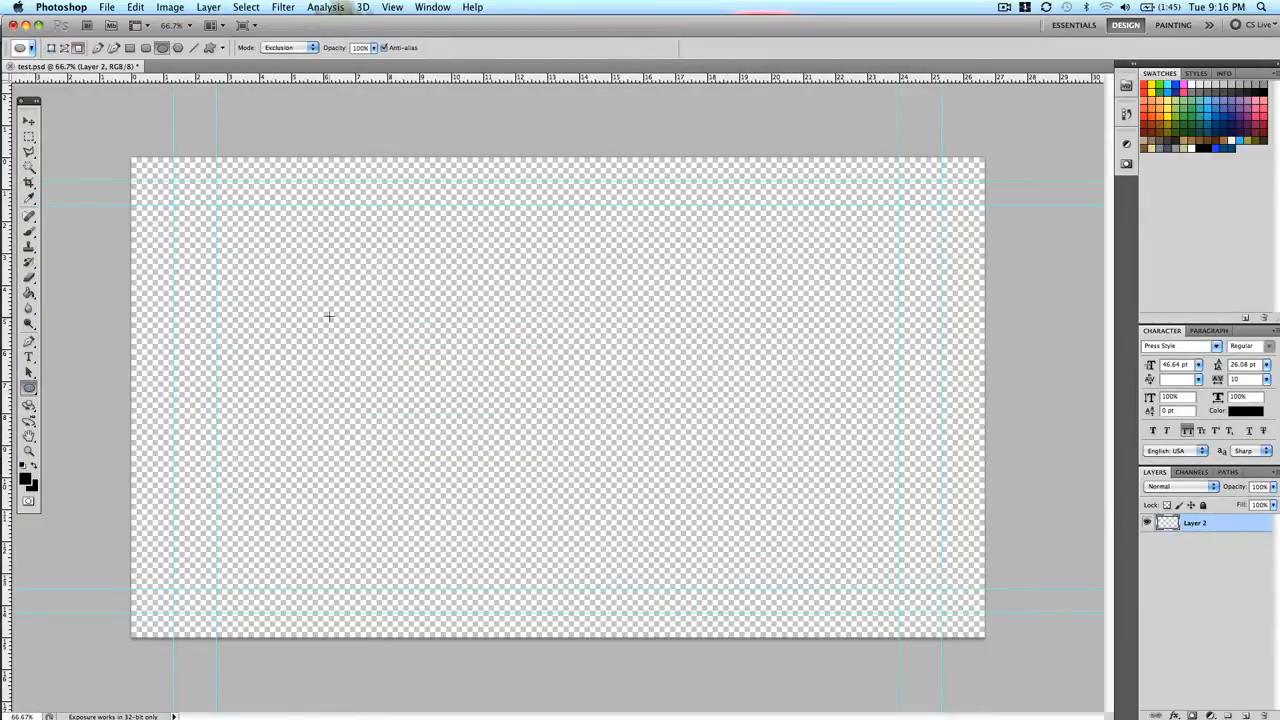
drag(392, 268, 904, 600)
key(v)
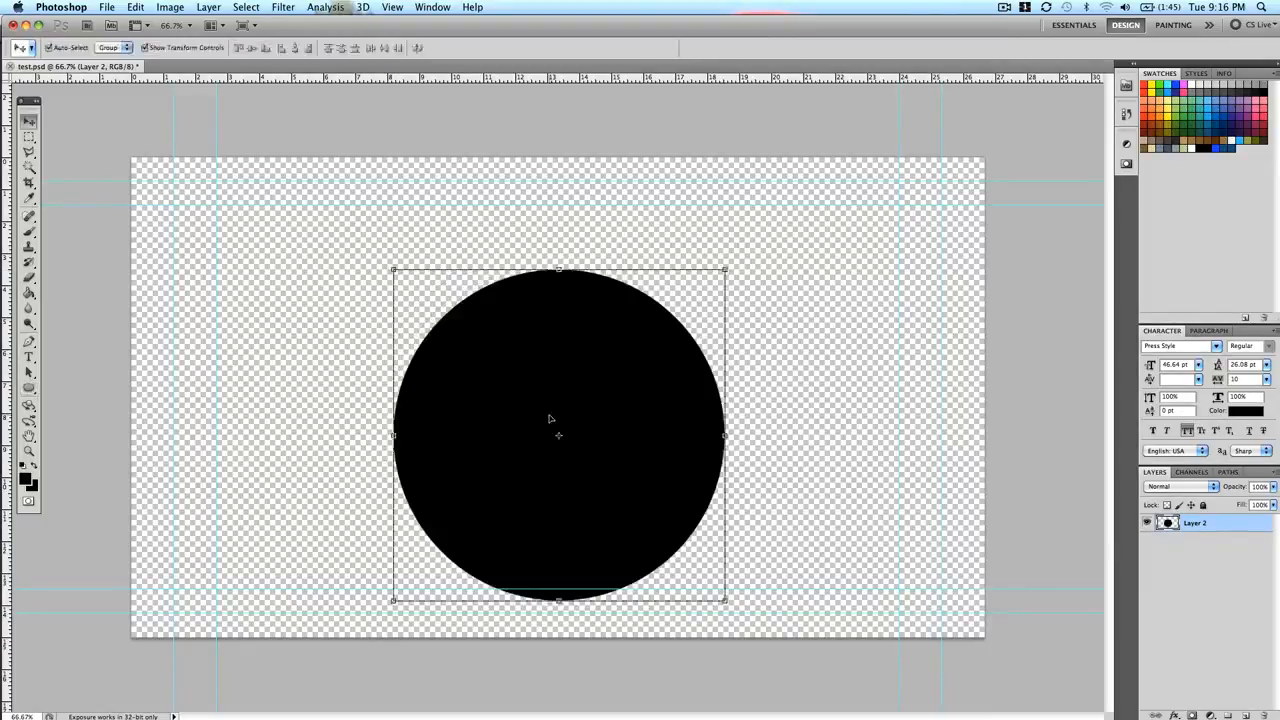
click(618, 378)
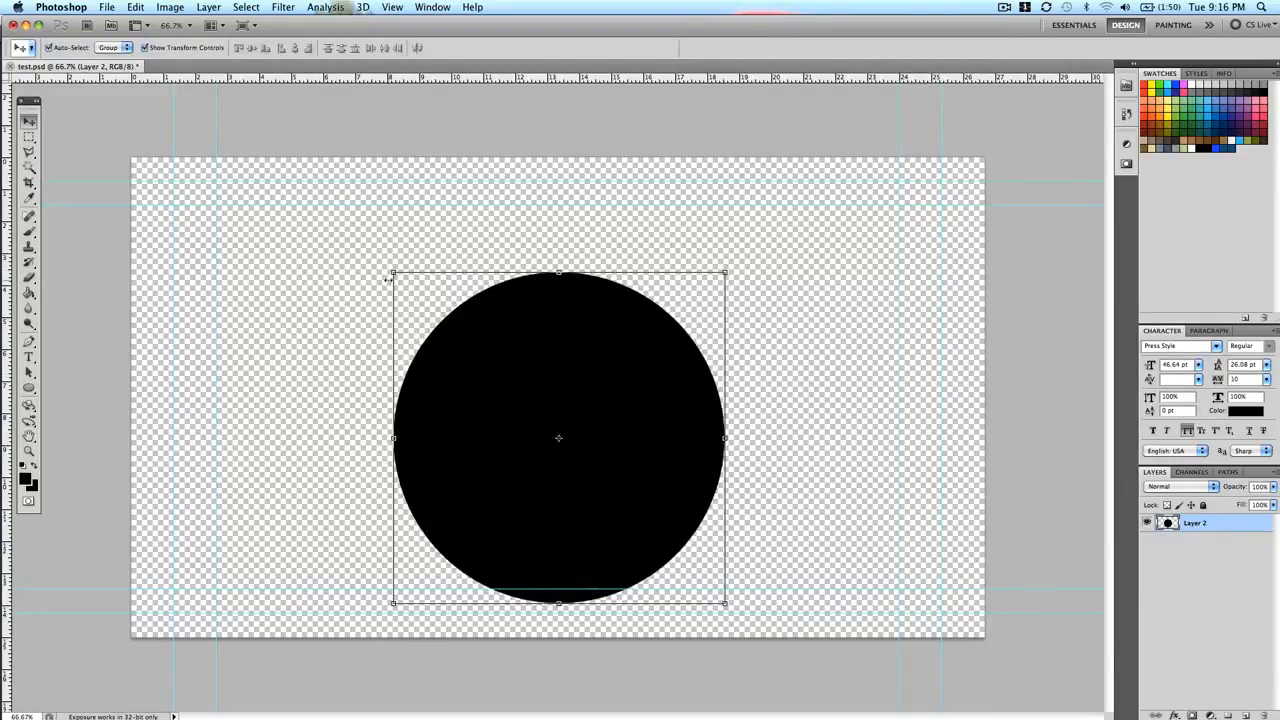
Add another layer and draw a smaller black circle on it as the ear at the head's upper left
key(super+shift+n)
key(Return)
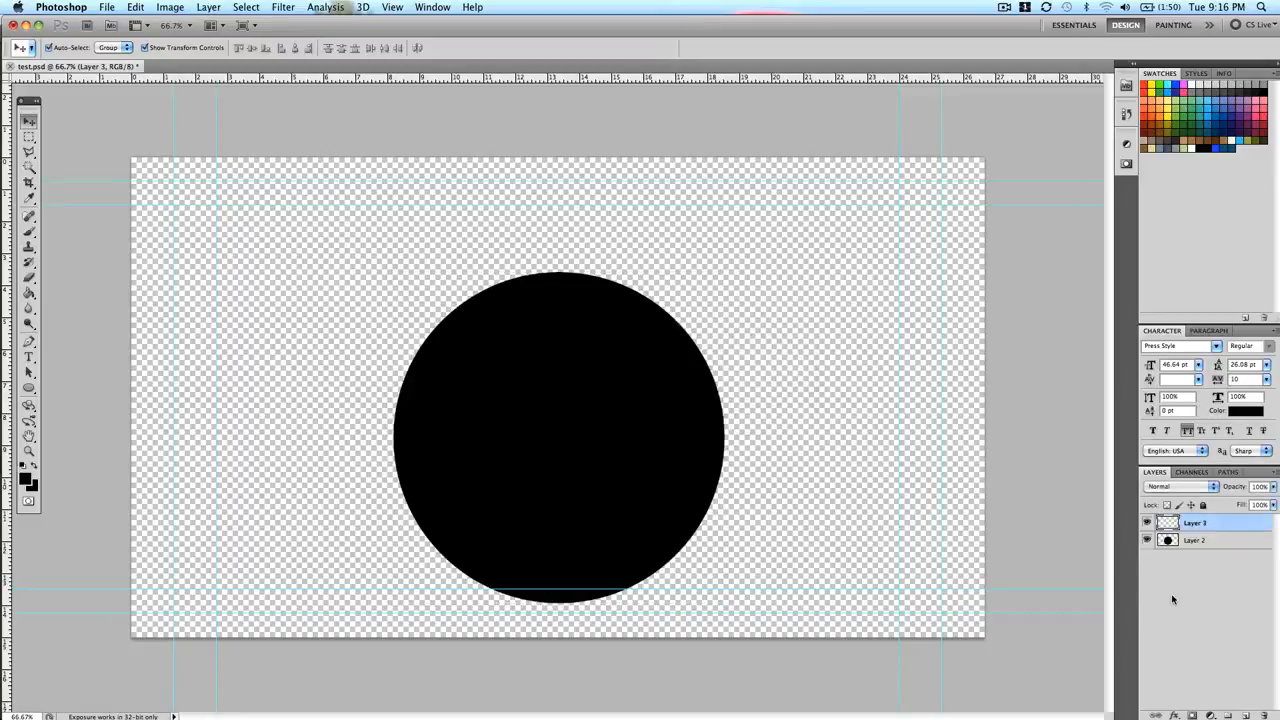
click(29, 388)
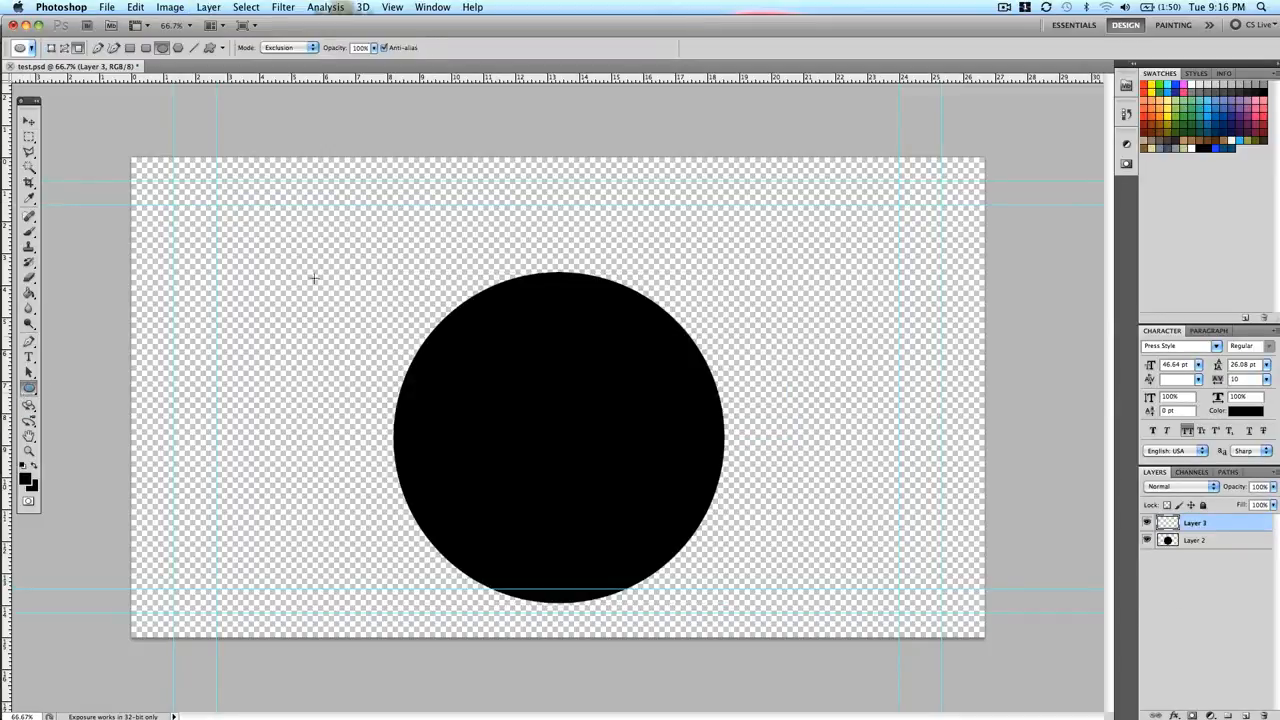
drag(291, 244, 541, 437)
key(v)
Duplicate the ear circle to the head's upper right, nudge it slightly left, and save the file
drag(406, 306, 746, 284)
click(1183, 631)
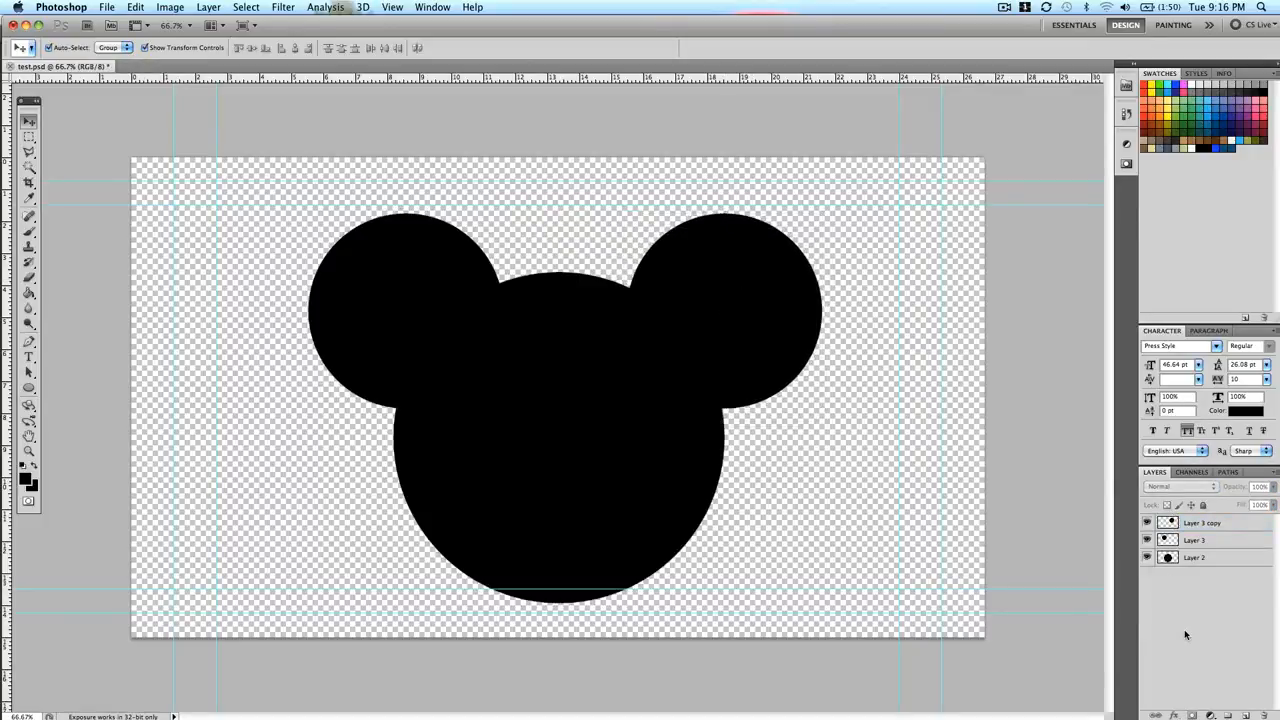
drag(770, 296, 761, 302)
click(969, 322)
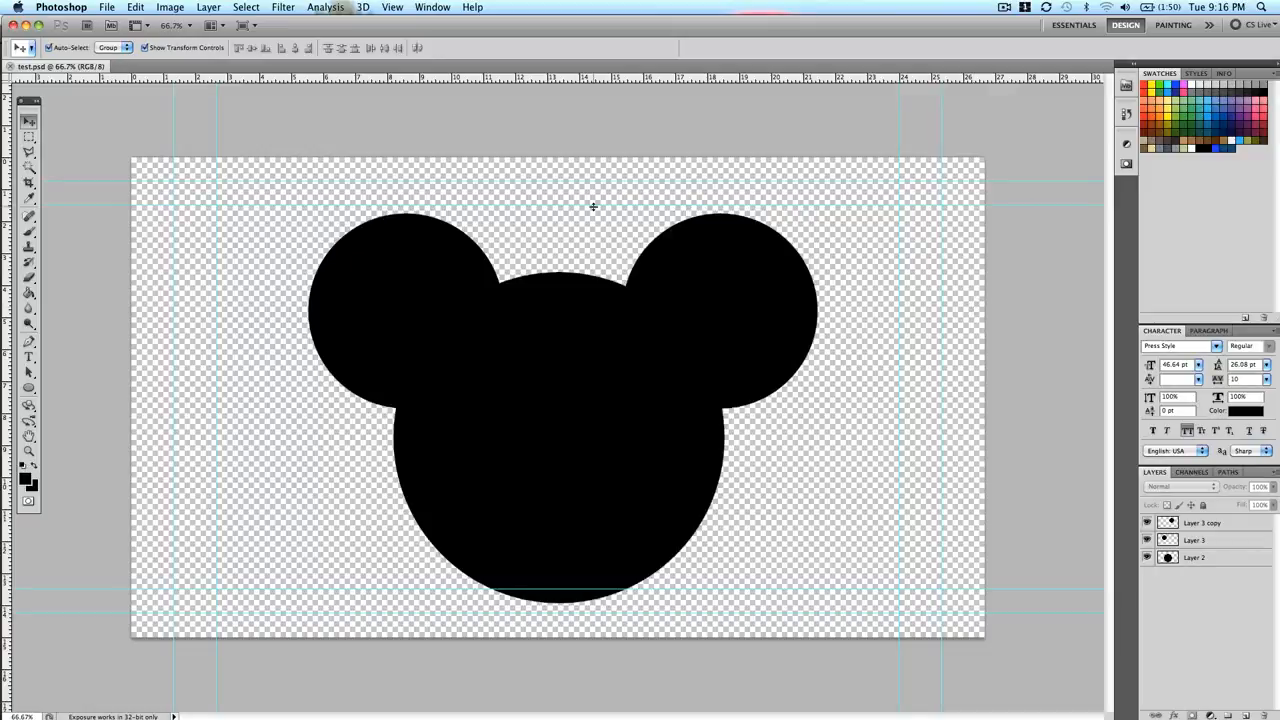
Switch to After Effects, add test.psd to the photoshop composition and turn on the transparency grid
key(super+Tab)
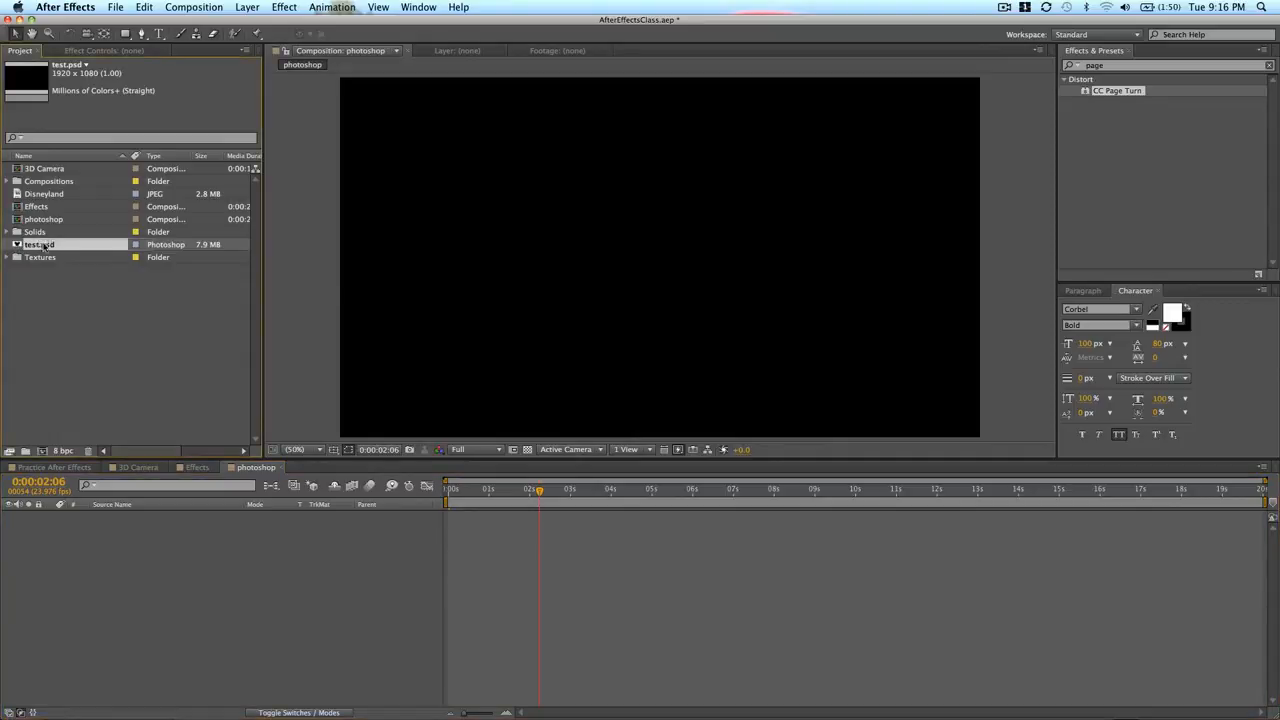
drag(40, 246, 666, 265)
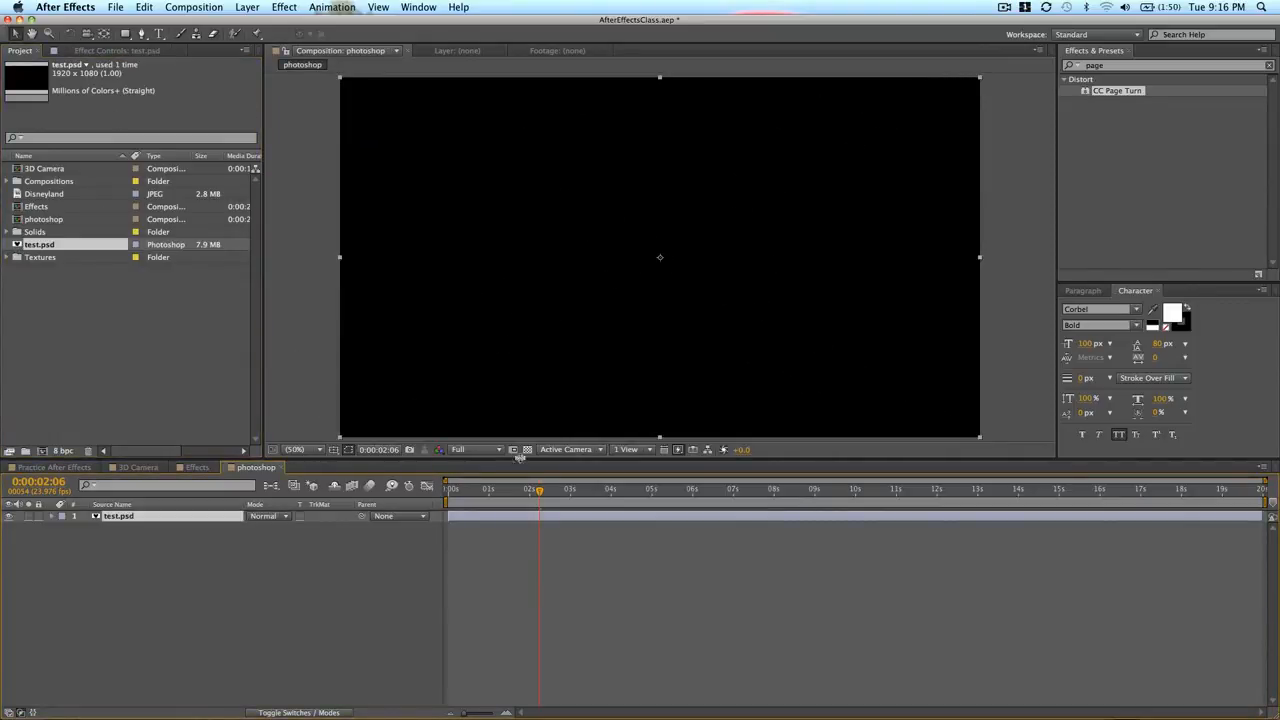
click(527, 449)
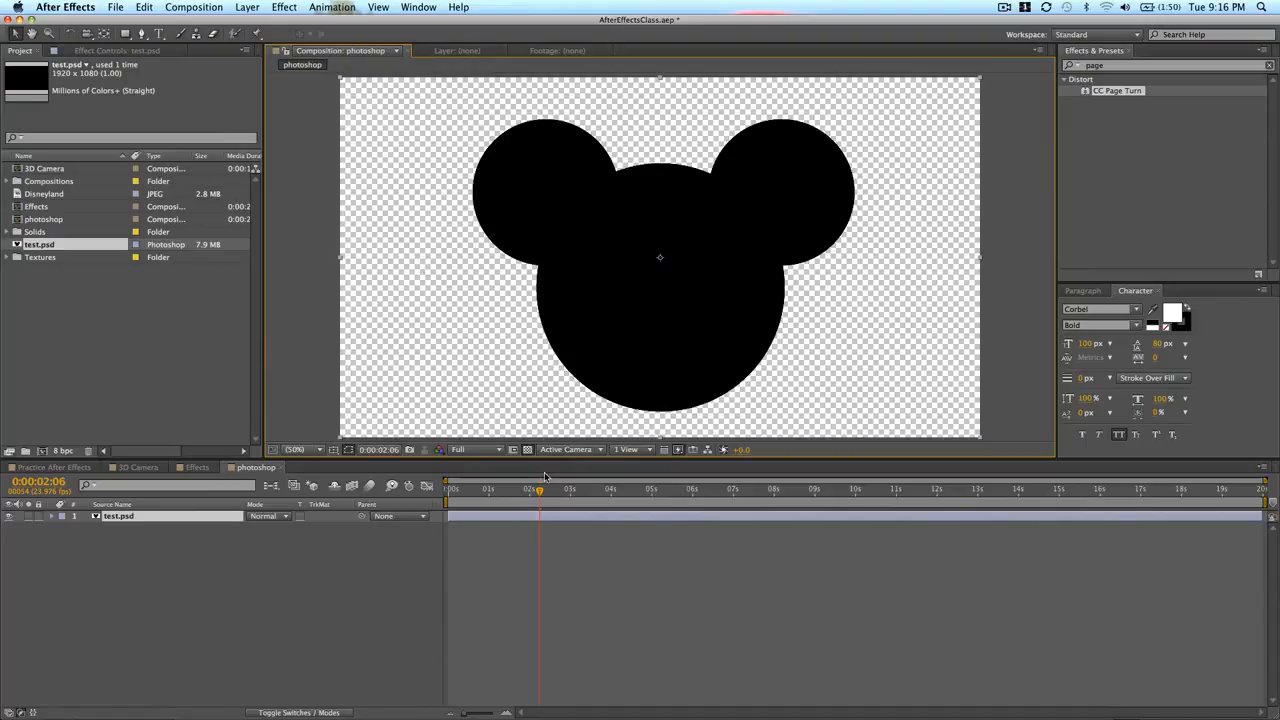
Switch back to Photoshop and draw a small red circle as a nose in the middle of the face on a new layer
key(super+Tab)
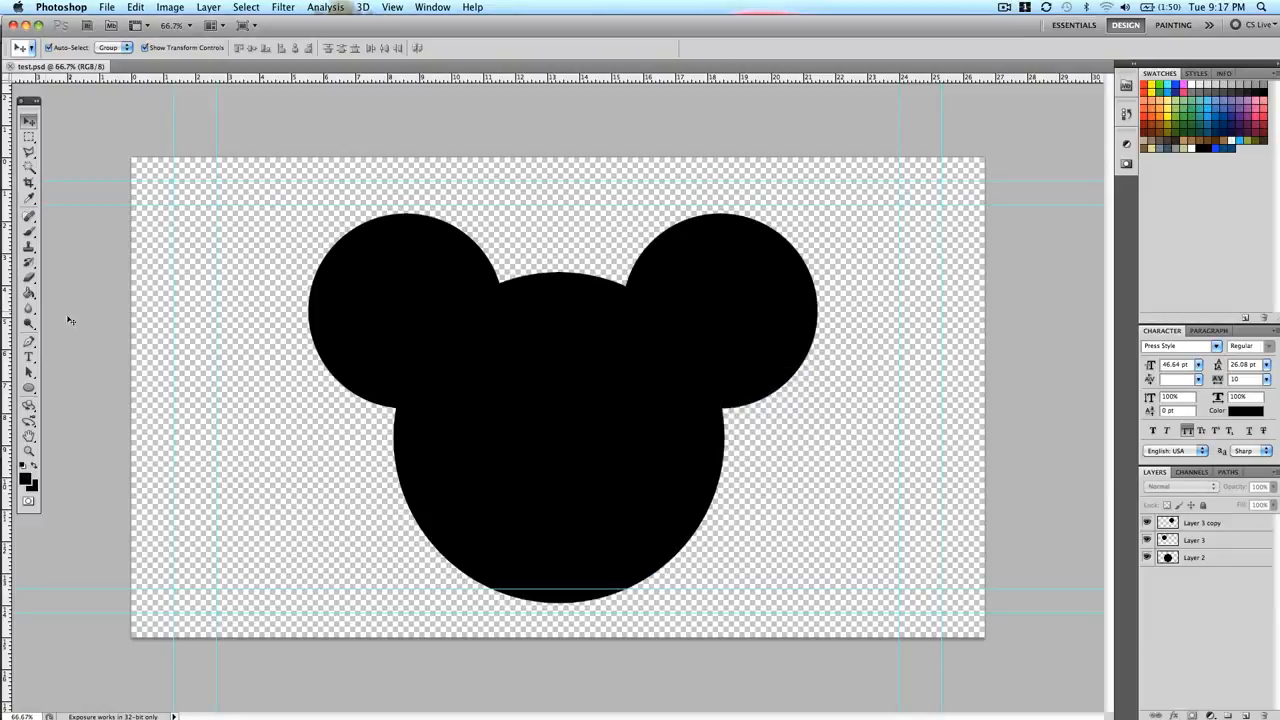
click(29, 390)
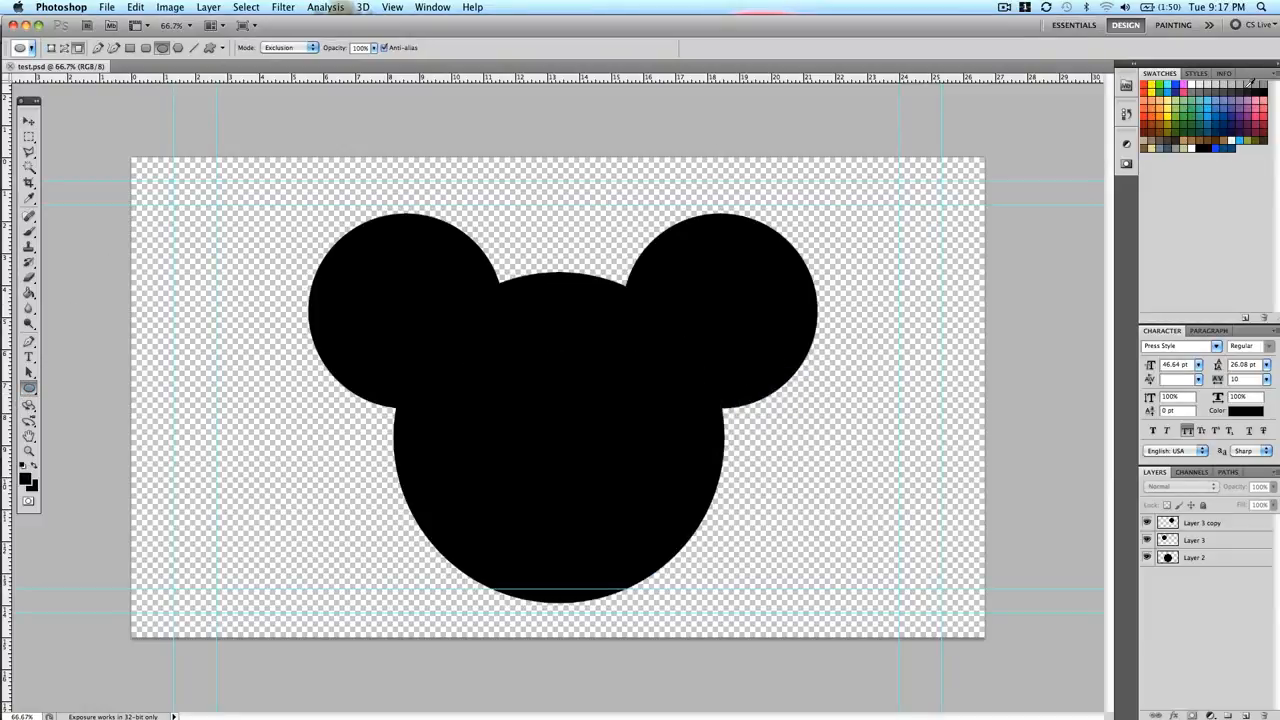
click(1146, 86)
key(super+shift+n)
key(Return)
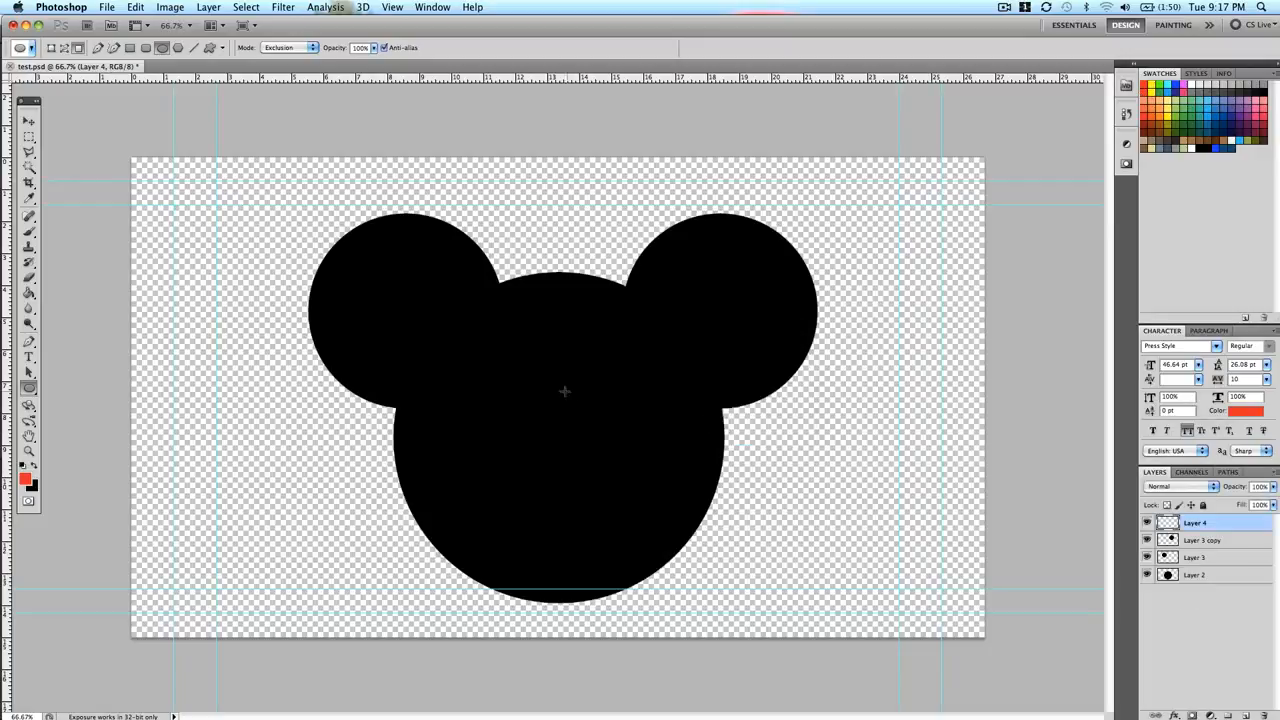
drag(531, 419, 589, 476)
key(alt+BackSpace)
key(super+d)
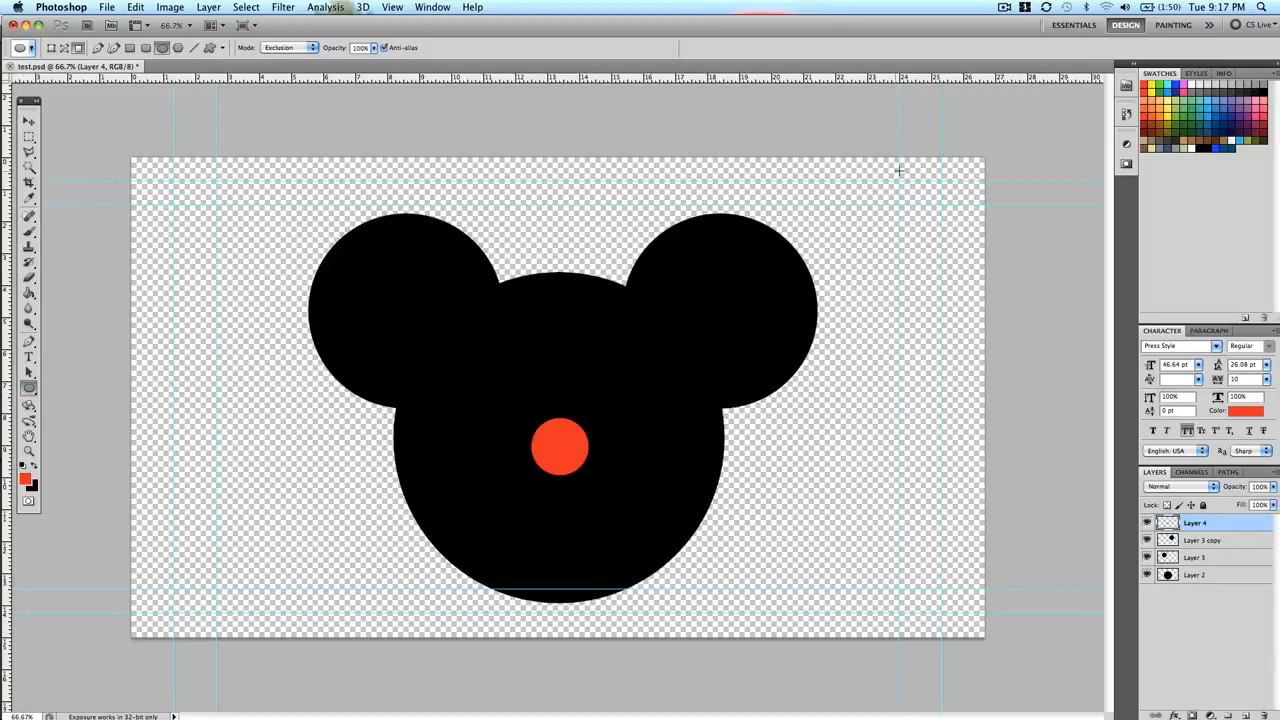
Draw two small magenta circles as eyes above the red nose on the nose's layer, and deselect the layer
click(1182, 86)
drag(515, 367, 515, 367)
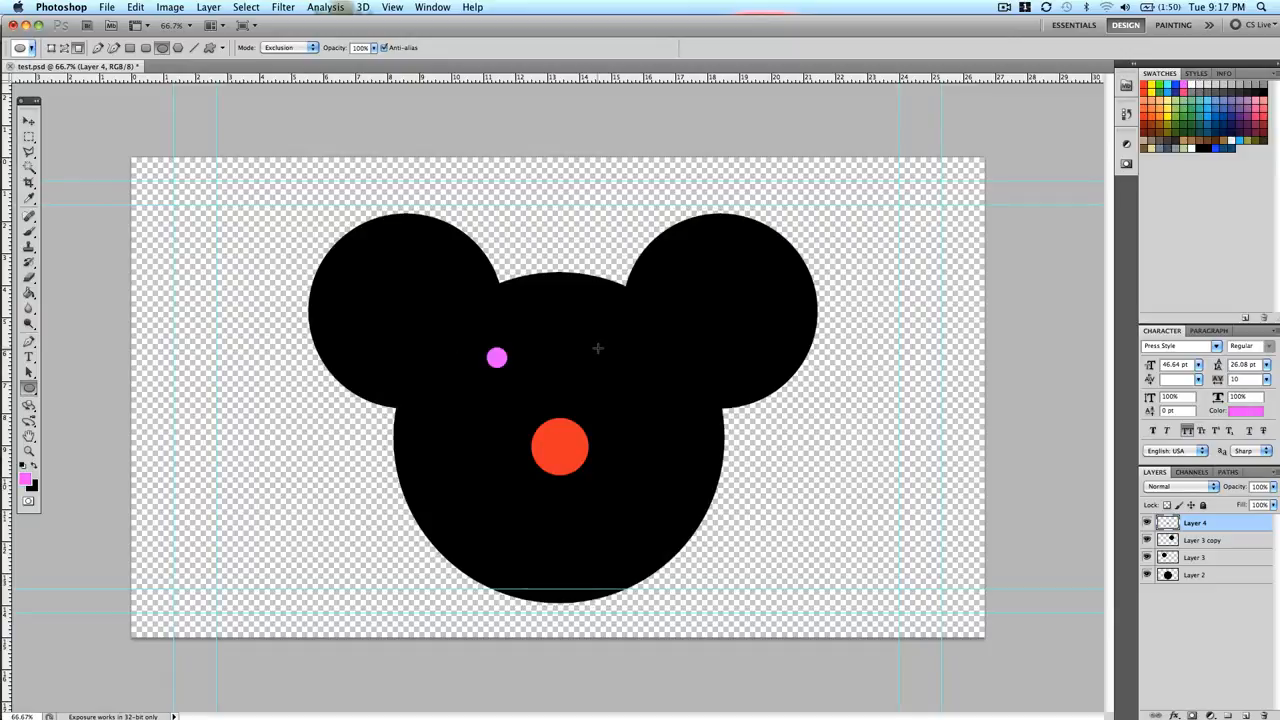
drag(605, 345, 627, 368)
key(v)
click(233, 314)
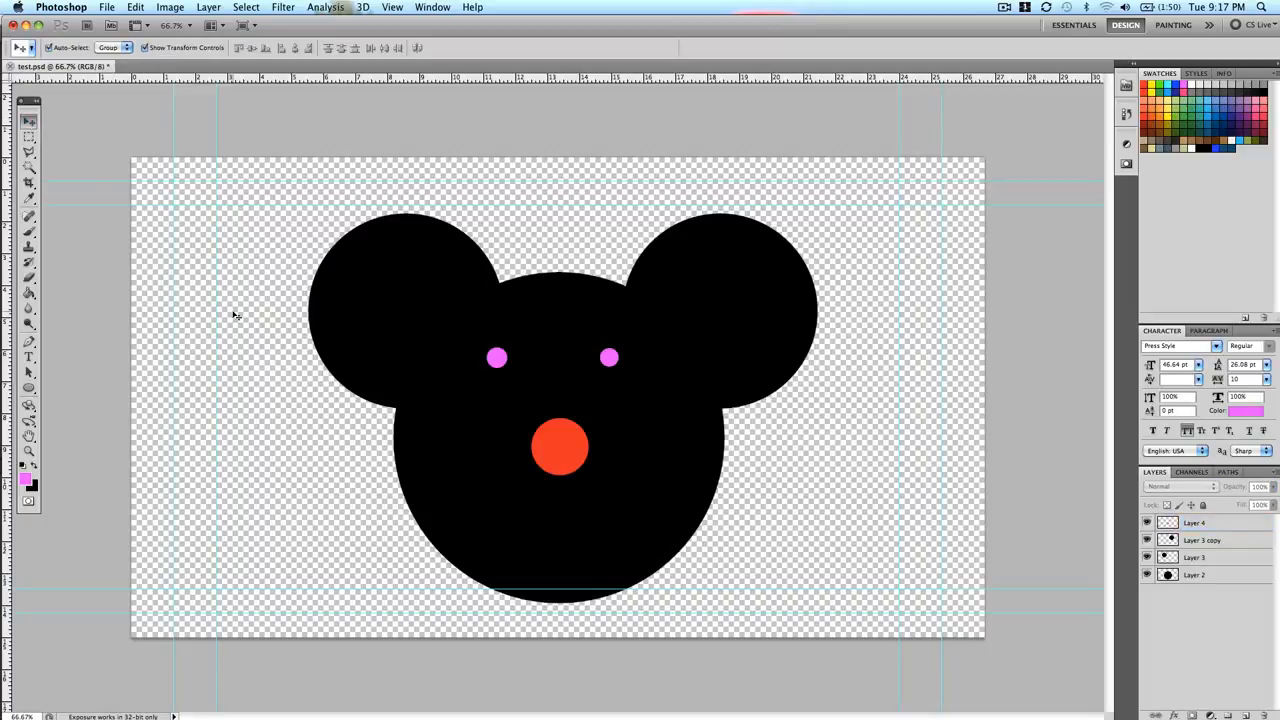
key(super+Tab)
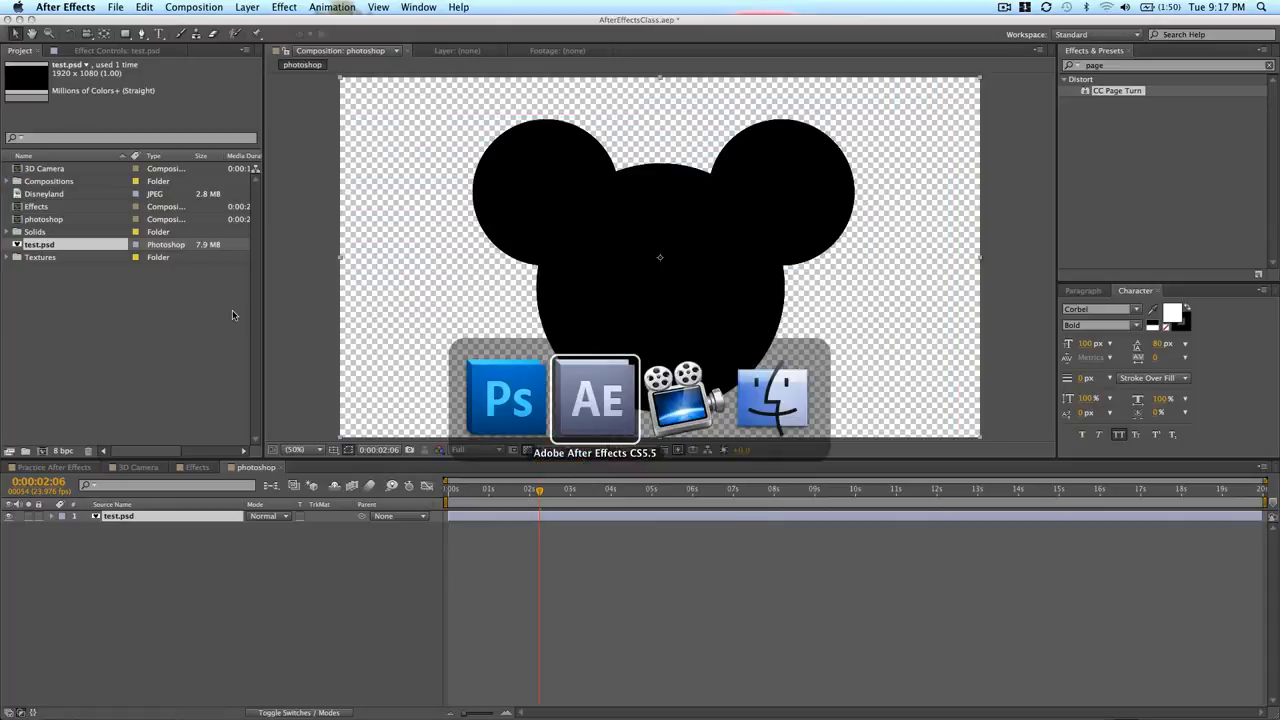
click(15, 245)
key(super+Tab)
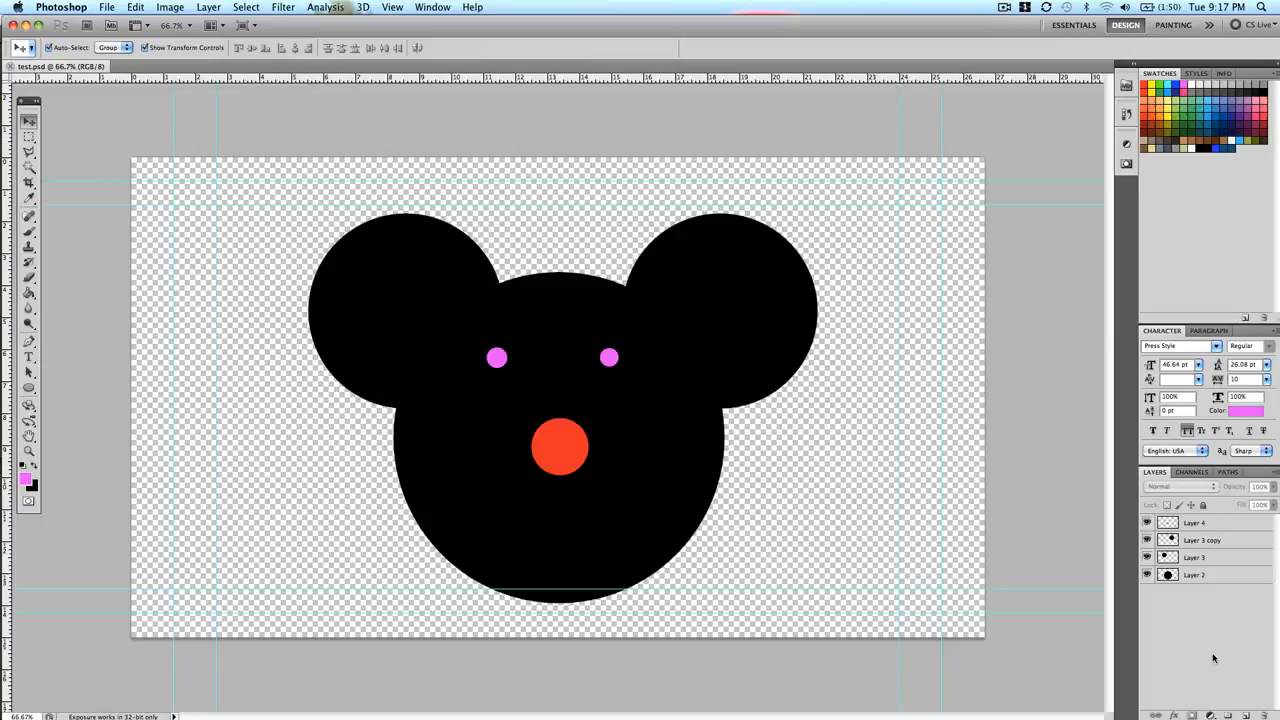
key(super+shift+s)
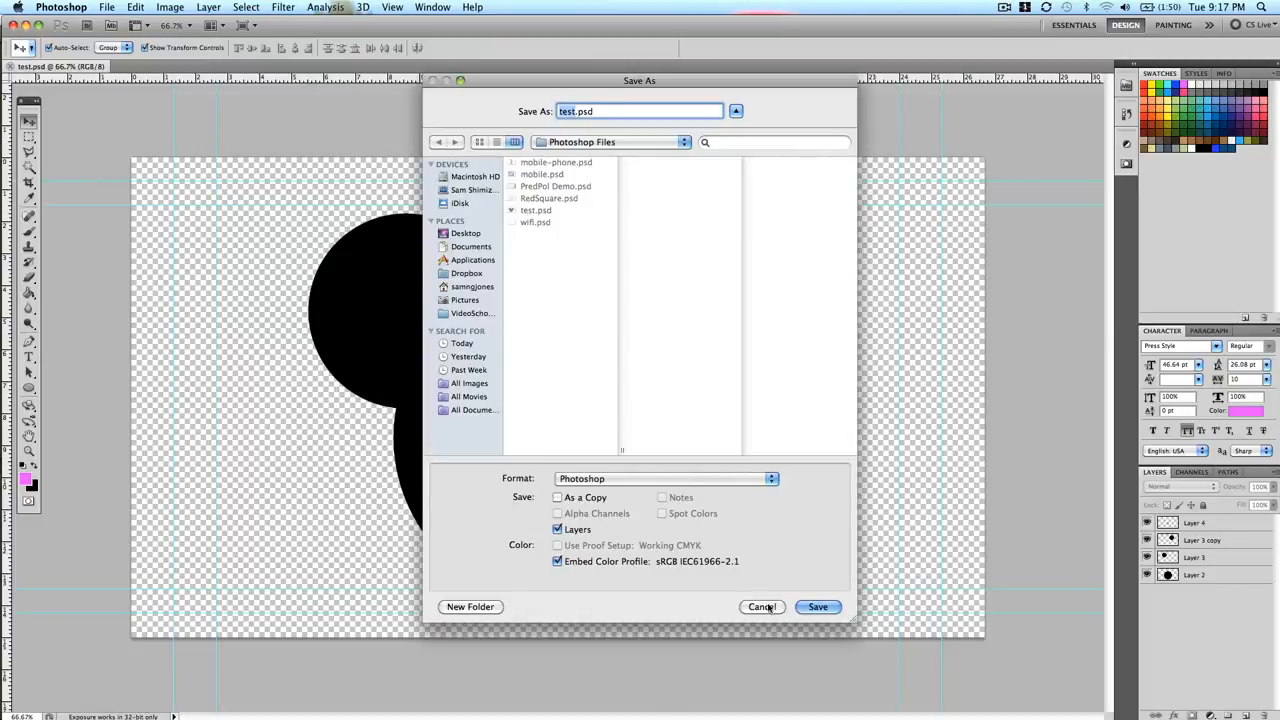
click(766, 607)
Switch to After Effects, save the project, reload the test.psd footage and deselect its layer in the composition
key(super+Tab)
click(144, 337)
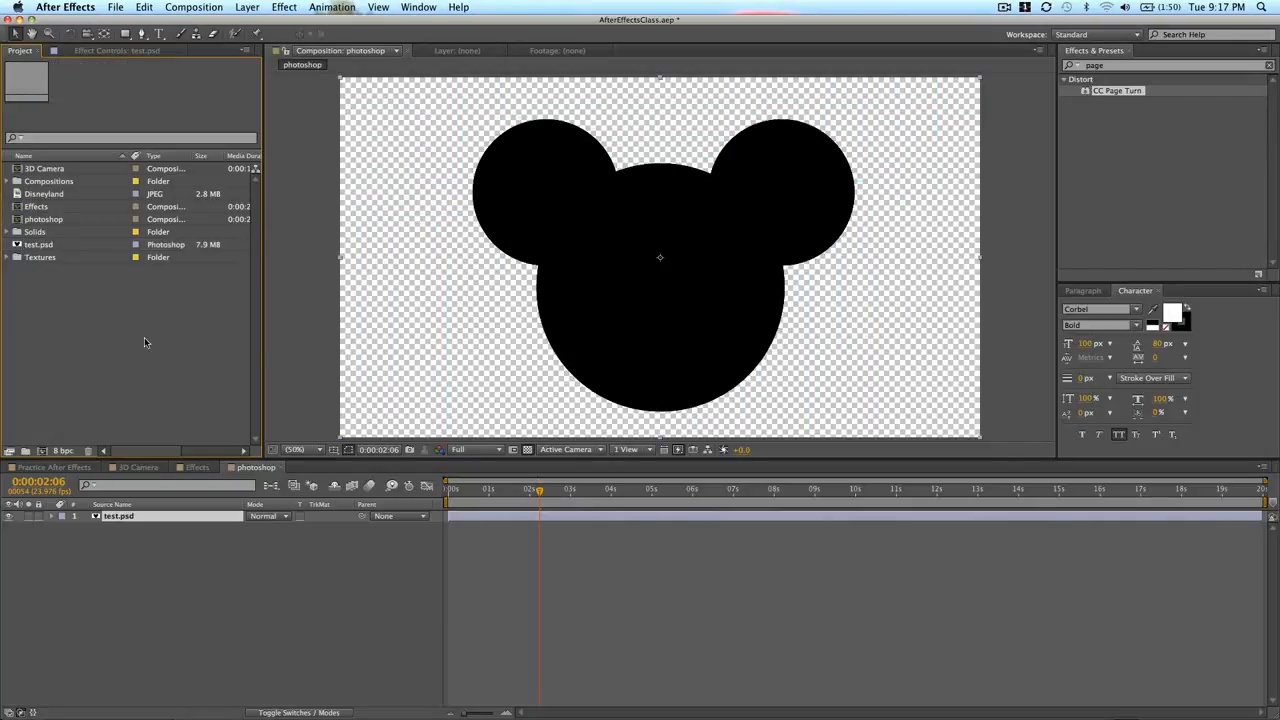
key(super+s)
right_click(16, 244)
click(9, 245)
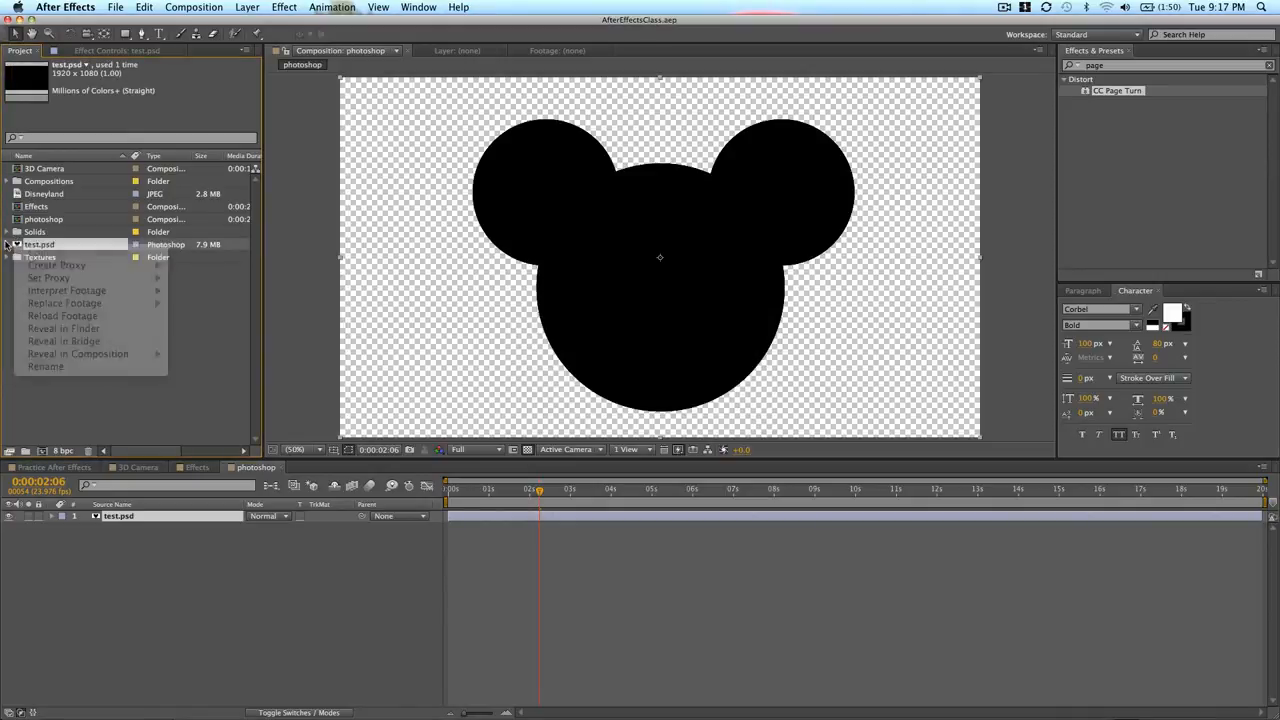
right_click(15, 245)
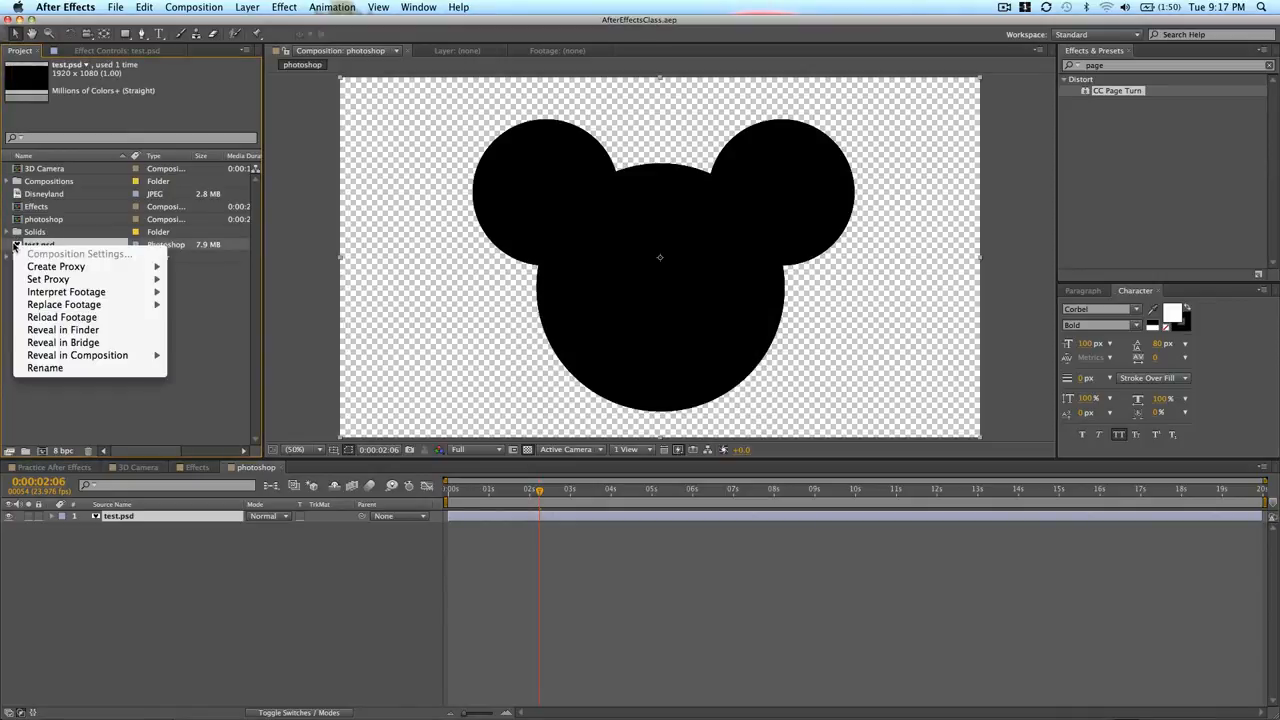
click(55, 317)
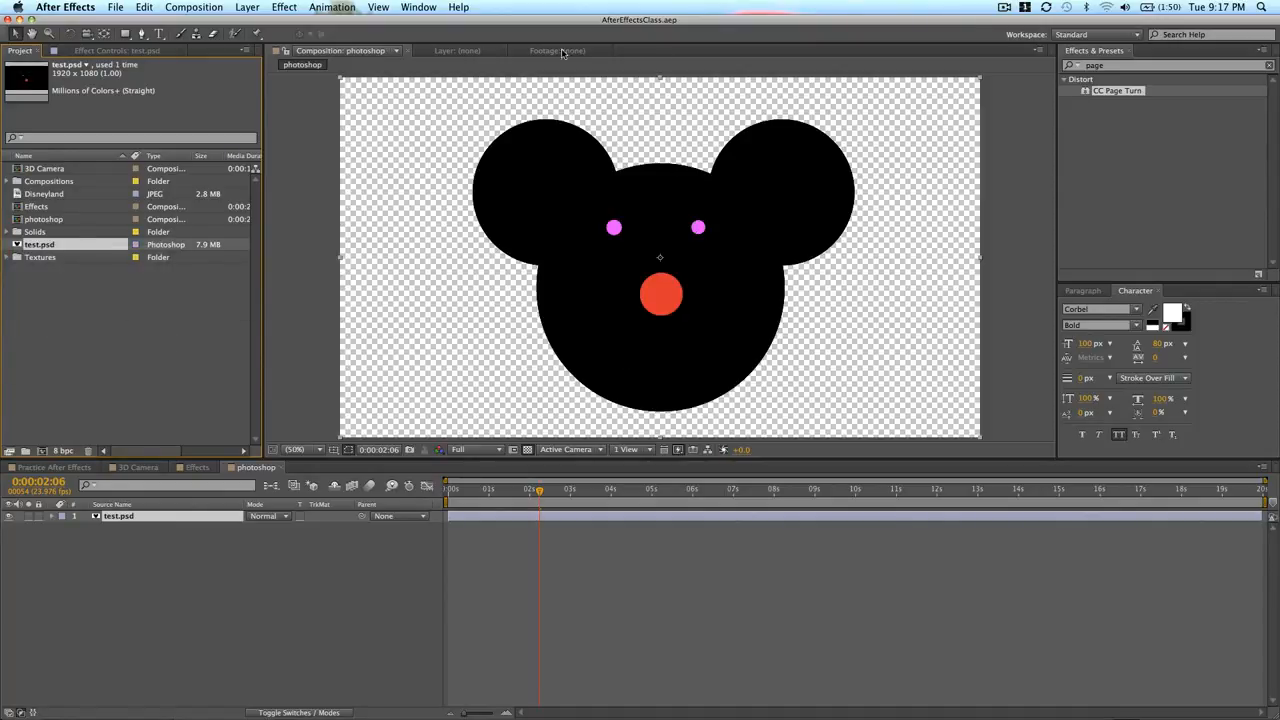
click(564, 586)
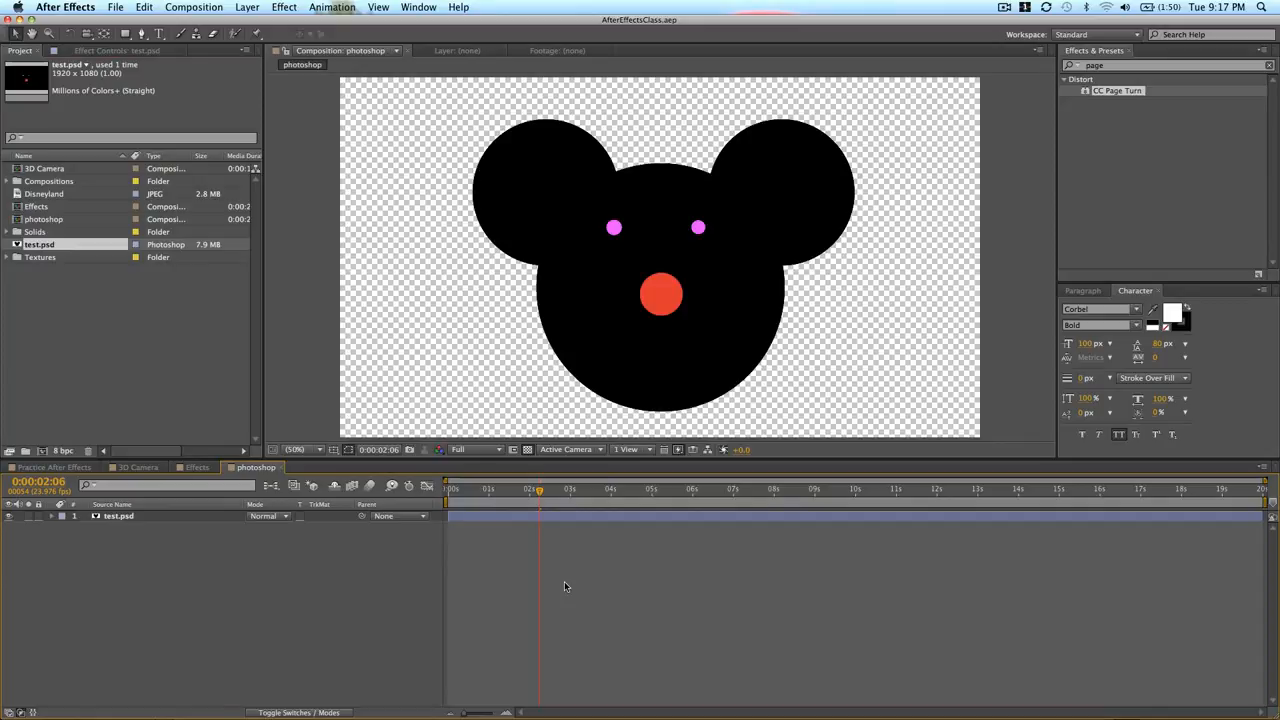